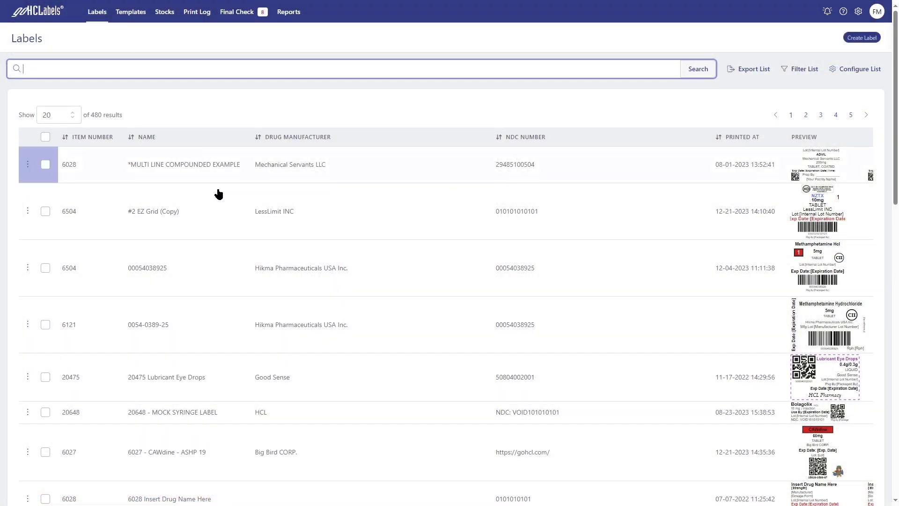
{"action": "scroll", "coordinate": [227, 192], "scroll_direction": "down", "scroll_amount": 3}
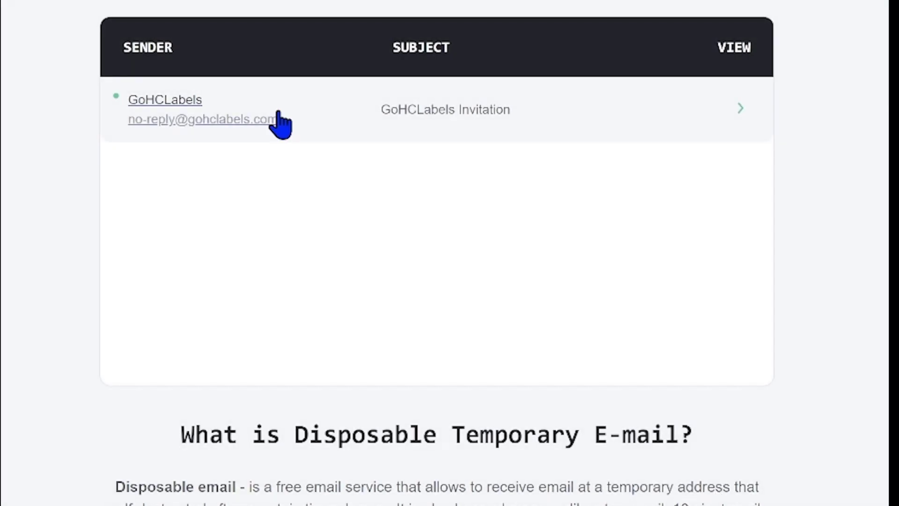
Step: Open the GoHCLabels Invitation message from the inbox
{"action": "left_click", "coordinate": [279, 113]}
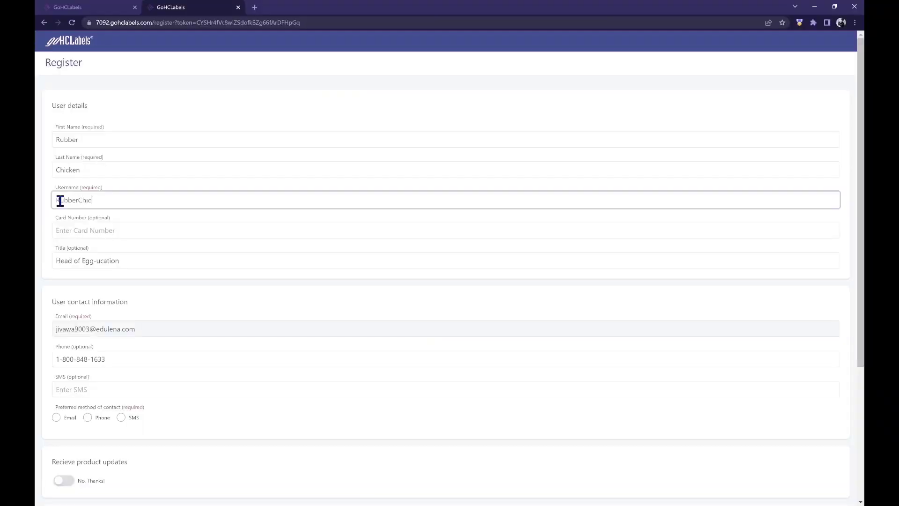
Step: Follow the invitation's Register link and advance through the form fields to Title
{"action": "key", "text": "Tab"}
{"action": "key", "text": "Tab"}
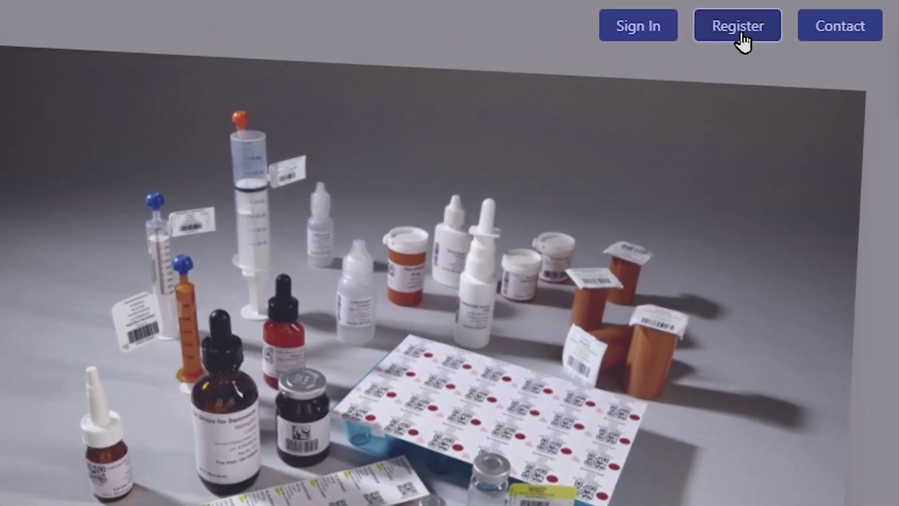
{"action": "left_click", "coordinate": [741, 36]}
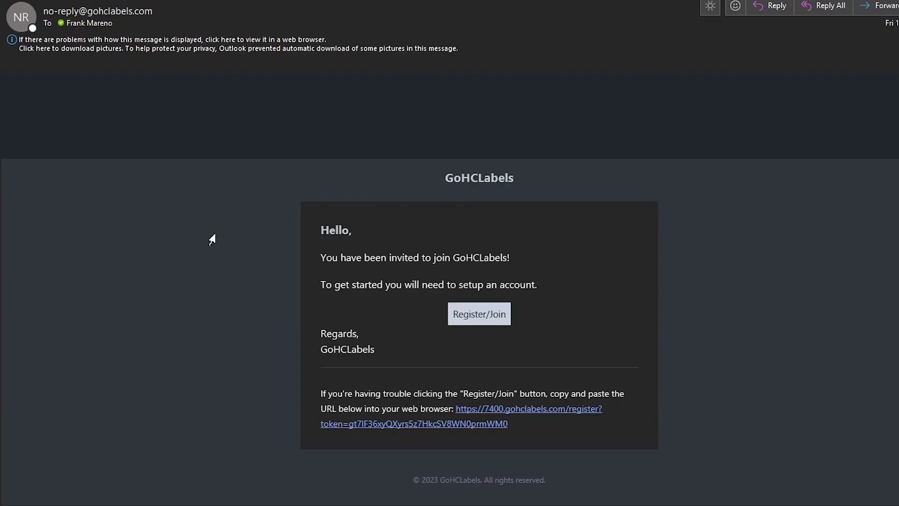
{"action": "left_click", "coordinate": [479, 322]}
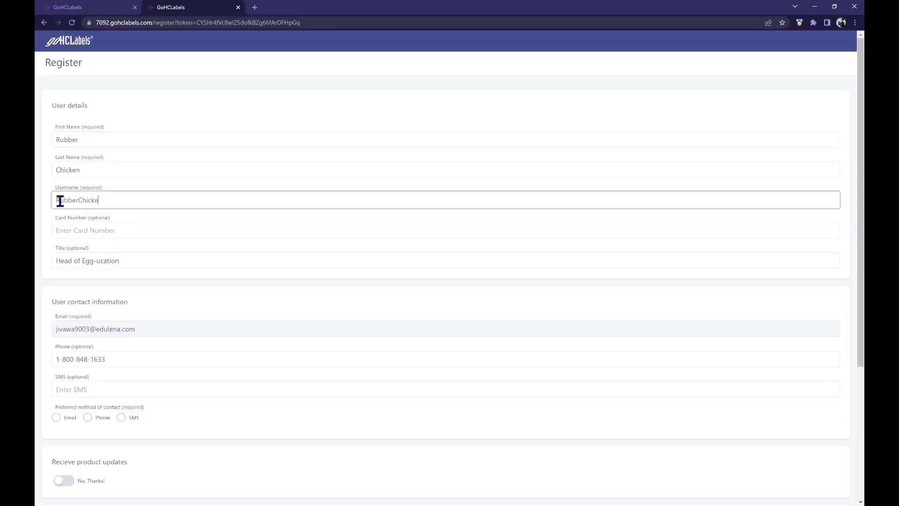
{"action": "key", "text": "Tab"}
{"action": "key", "text": "Tab"}
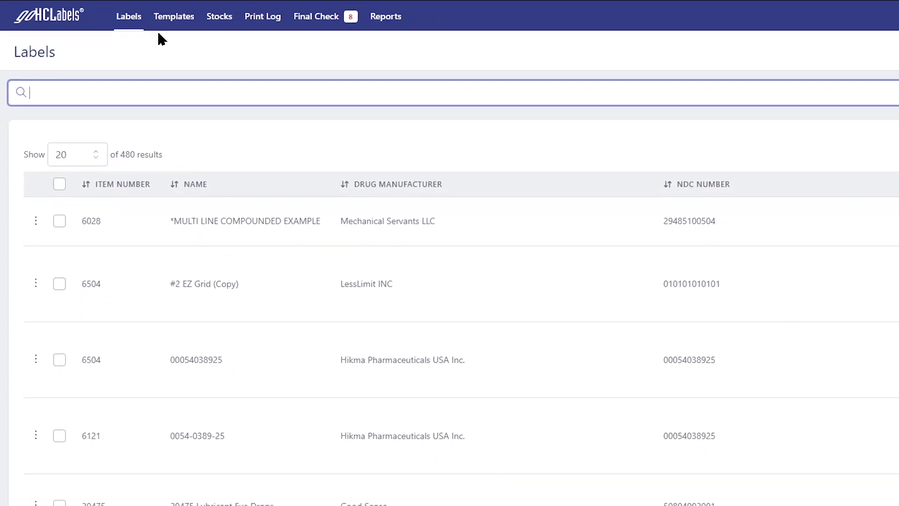
{"action": "scroll", "coordinate": [230, 222], "scroll_direction": "down", "scroll_amount": 1}
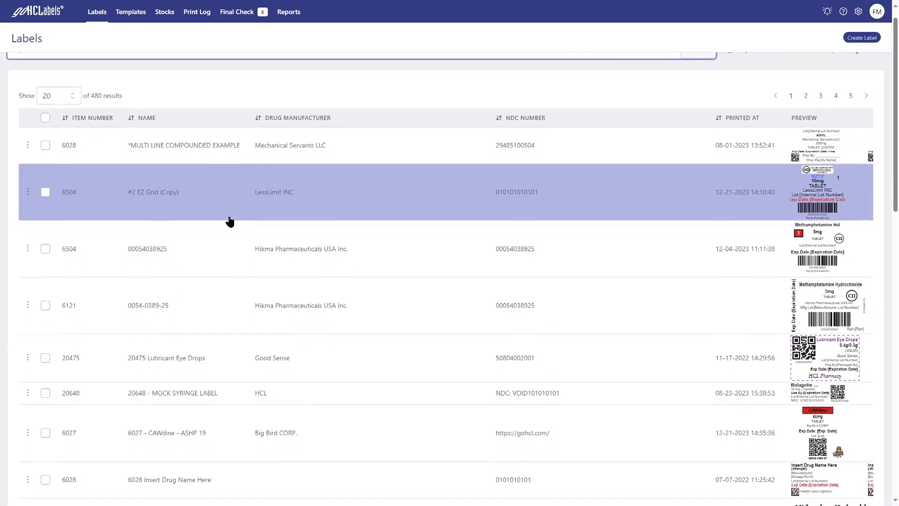
{"action": "scroll", "coordinate": [230, 222], "scroll_direction": "down", "scroll_amount": 2}
{"action": "scroll", "coordinate": [229, 222], "scroll_direction": "down", "scroll_amount": 1}
{"action": "scroll", "coordinate": [230, 222], "scroll_direction": "down", "scroll_amount": 1}
{"action": "scroll", "coordinate": [229, 223], "scroll_direction": "down", "scroll_amount": 1}
{"action": "scroll", "coordinate": [230, 222], "scroll_direction": "down", "scroll_amount": 2}
{"action": "scroll", "coordinate": [230, 222], "scroll_direction": "down", "scroll_amount": 1}
{"action": "scroll", "coordinate": [230, 222], "scroll_direction": "up", "scroll_amount": 3}
{"action": "scroll", "coordinate": [229, 222], "scroll_direction": "up", "scroll_amount": 4}
{"action": "scroll", "coordinate": [230, 222], "scroll_direction": "down", "scroll_amount": 2}
{"action": "scroll", "coordinate": [227, 220], "scroll_direction": "up", "scroll_amount": 2}
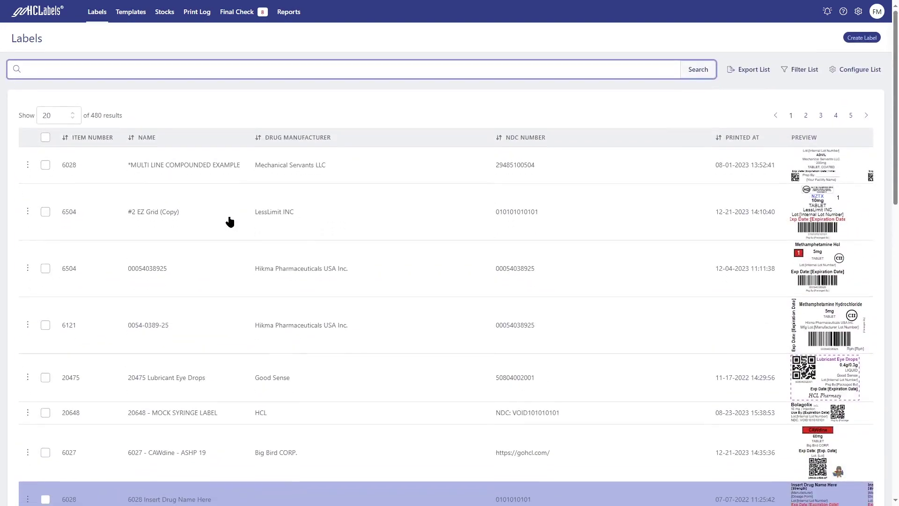
Step: Add the Preview column to the Templates list via Configure List and apply it
{"action": "left_click", "coordinate": [135, 19]}
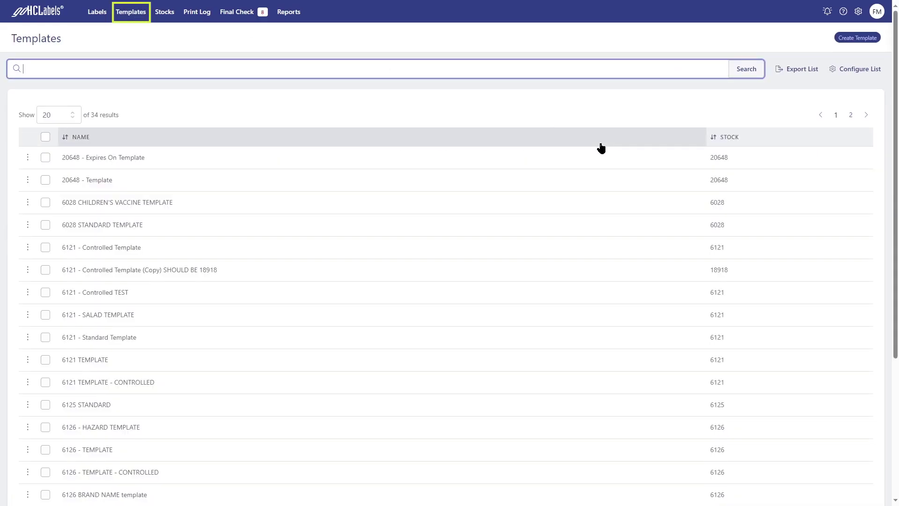
{"action": "left_click", "coordinate": [794, 111]}
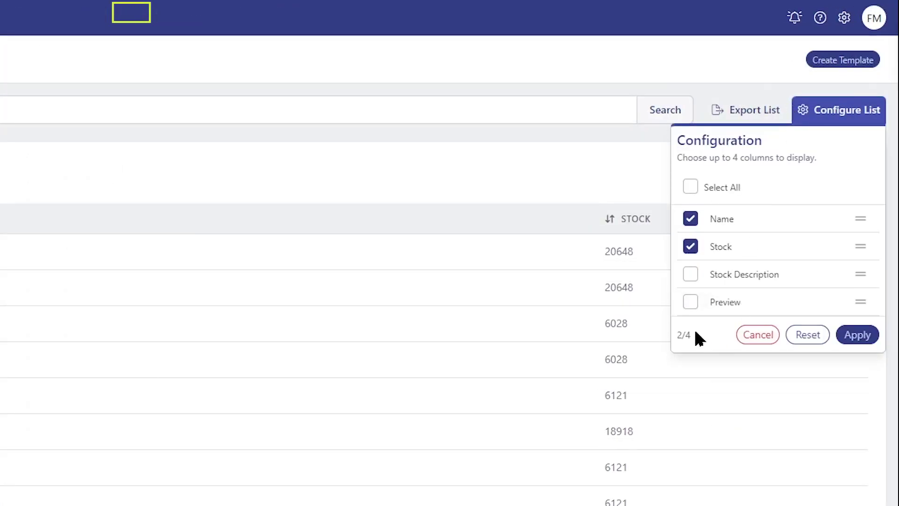
{"action": "left_click", "coordinate": [690, 302]}
{"action": "left_click", "coordinate": [856, 371]}
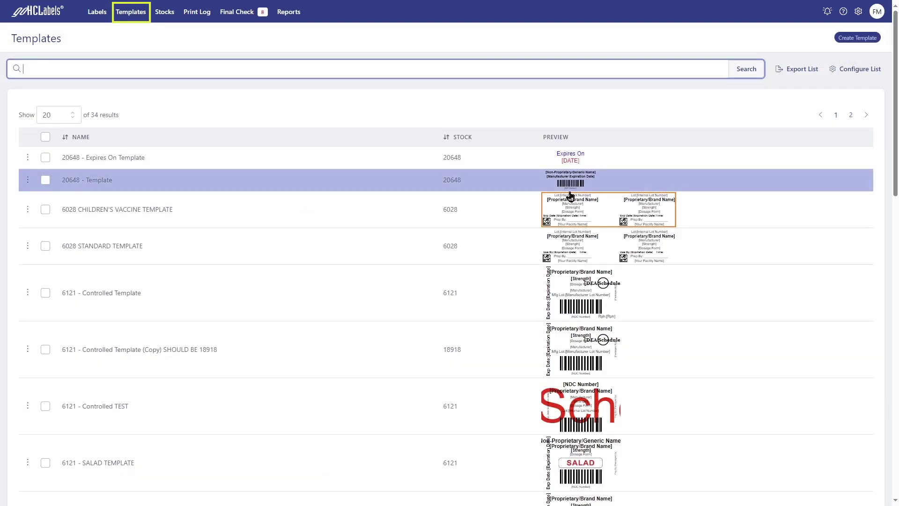
{"action": "scroll", "coordinate": [399, 306], "scroll_direction": "down", "scroll_amount": 1}
{"action": "scroll", "coordinate": [399, 305], "scroll_direction": "down", "scroll_amount": 1}
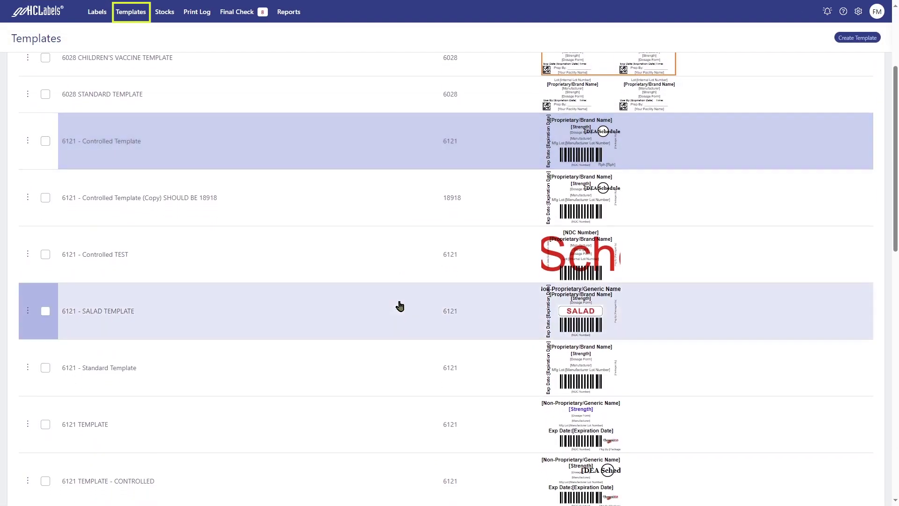
{"action": "scroll", "coordinate": [399, 305], "scroll_direction": "down", "scroll_amount": 1}
{"action": "scroll", "coordinate": [400, 305], "scroll_direction": "down", "scroll_amount": 1}
{"action": "scroll", "coordinate": [398, 305], "scroll_direction": "up", "scroll_amount": 5}
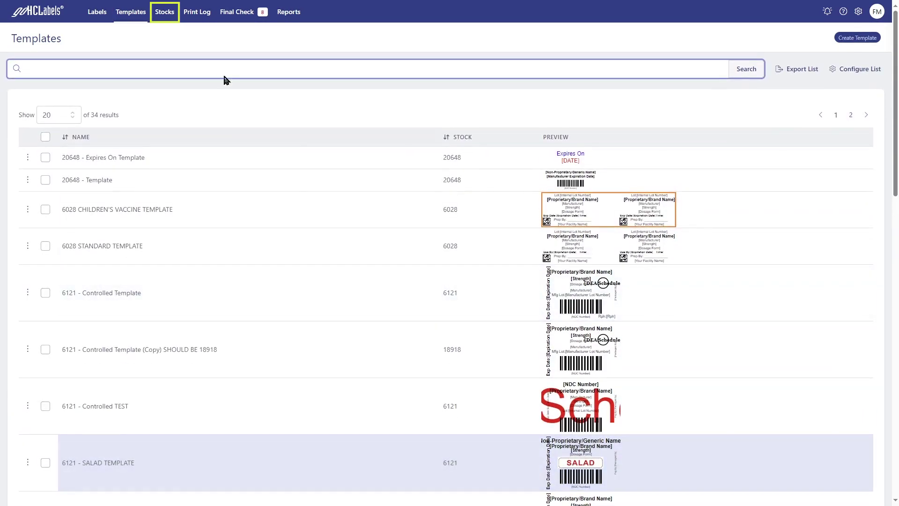
Step: View the Stocks list, then the 789-entry Print Log
{"action": "left_click", "coordinate": [167, 14]}
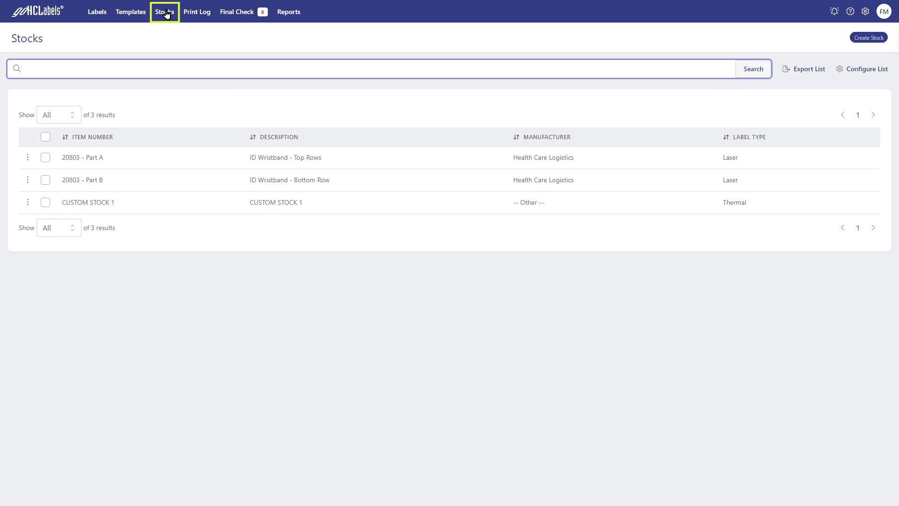
{"action": "left_click", "coordinate": [207, 18]}
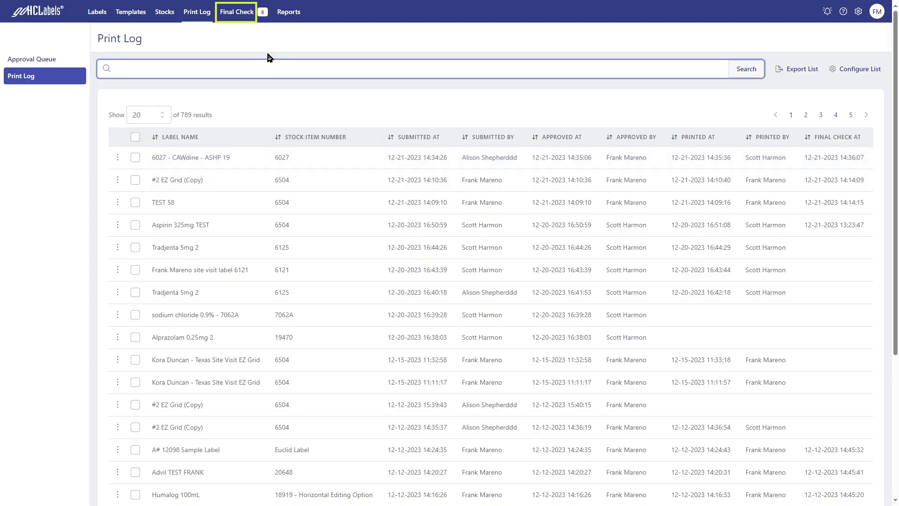
Step: Add the Preview column to the Final Check Print Log and apply it
{"action": "left_click", "coordinate": [249, 16]}
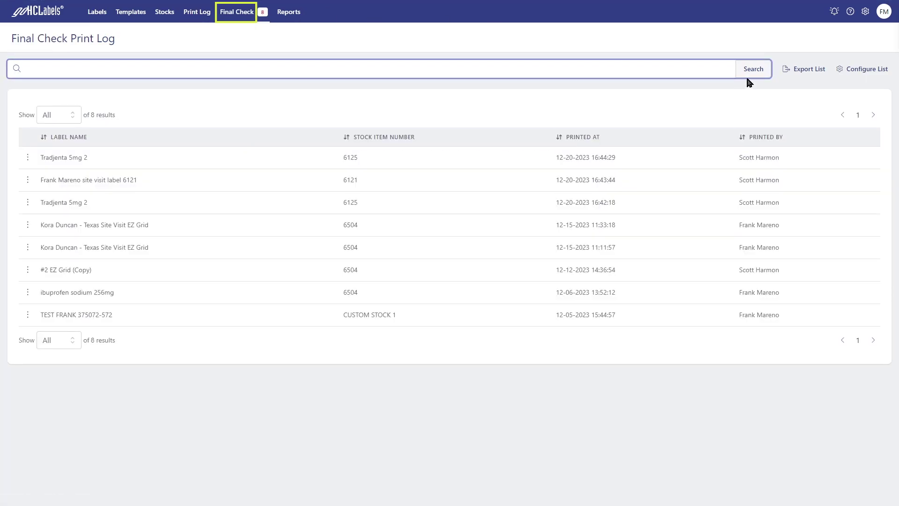
{"action": "left_click", "coordinate": [862, 70]}
{"action": "scroll", "coordinate": [709, 405], "scroll_direction": "down", "scroll_amount": 5}
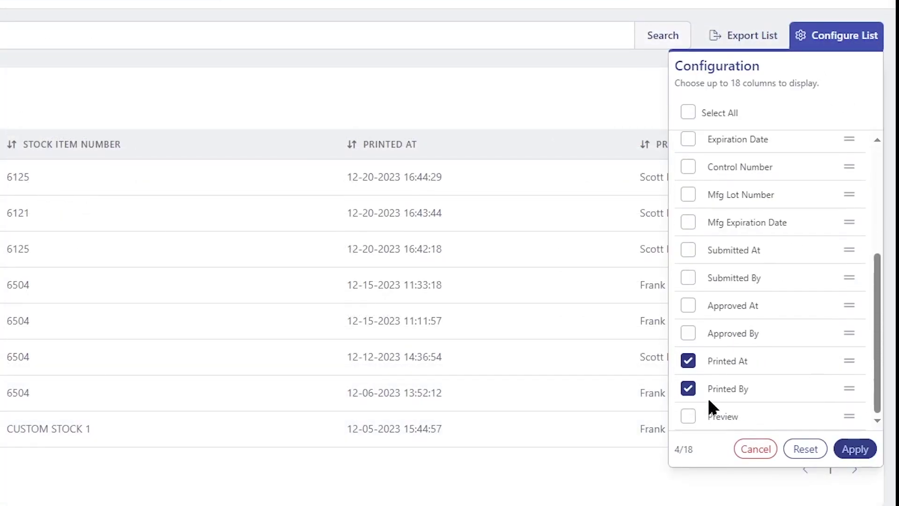
{"action": "left_click", "coordinate": [687, 417]}
{"action": "left_click", "coordinate": [852, 482]}
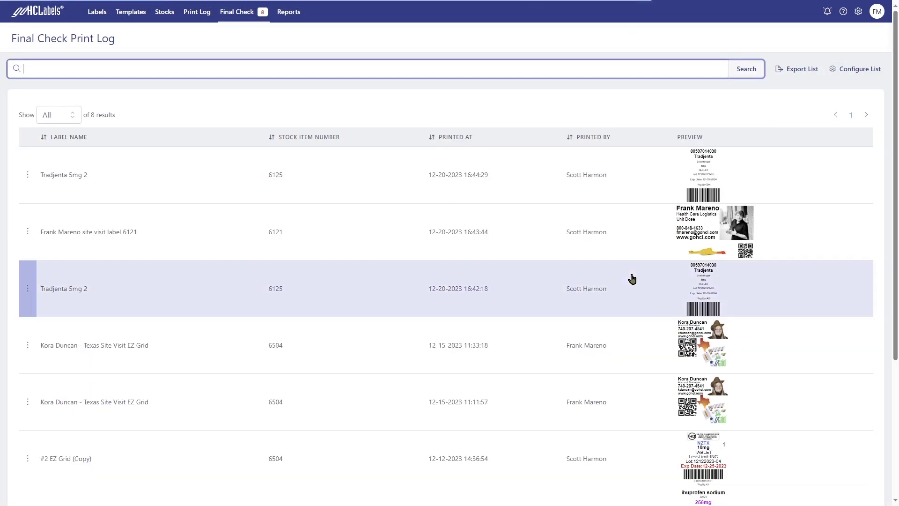
Step: Select the two Tradjenta 5mg 2 print entries from 16:42:18 and 16:44:29
{"action": "left_click", "coordinate": [632, 279]}
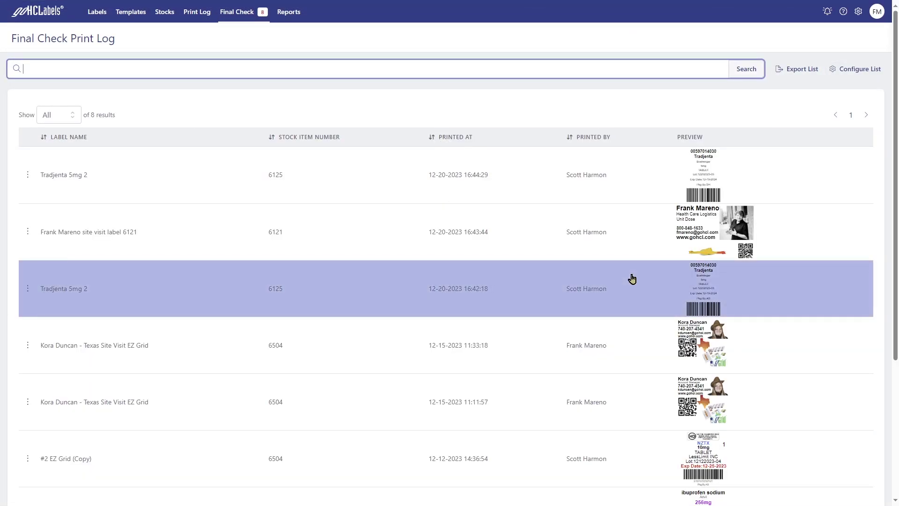
{"action": "left_click", "coordinate": [505, 198]}
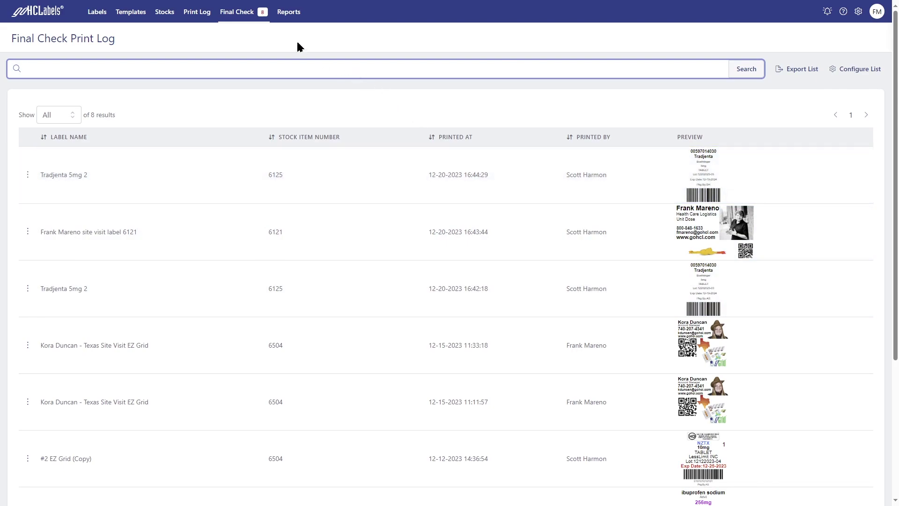
Step: Set the Repackage Report's Print Log Printed At Time range to Last 7 Days
{"action": "left_click", "coordinate": [287, 21]}
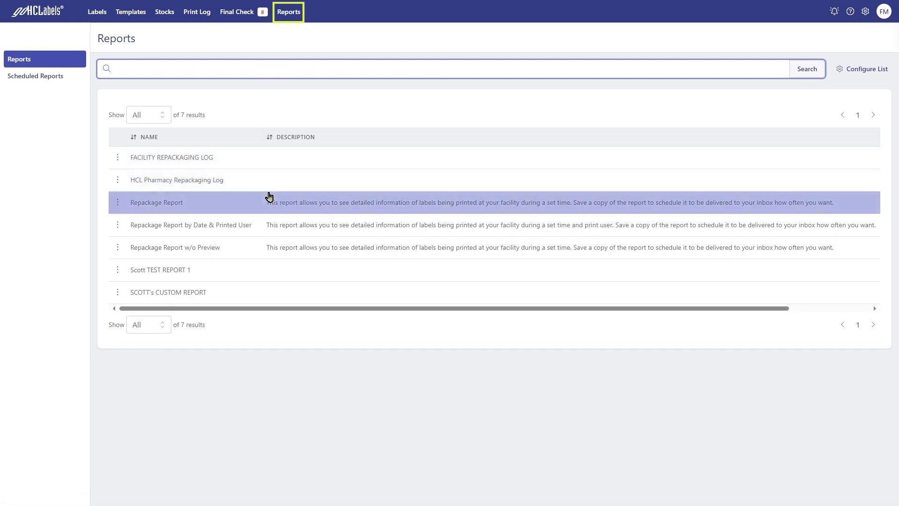
{"action": "left_click", "coordinate": [269, 192]}
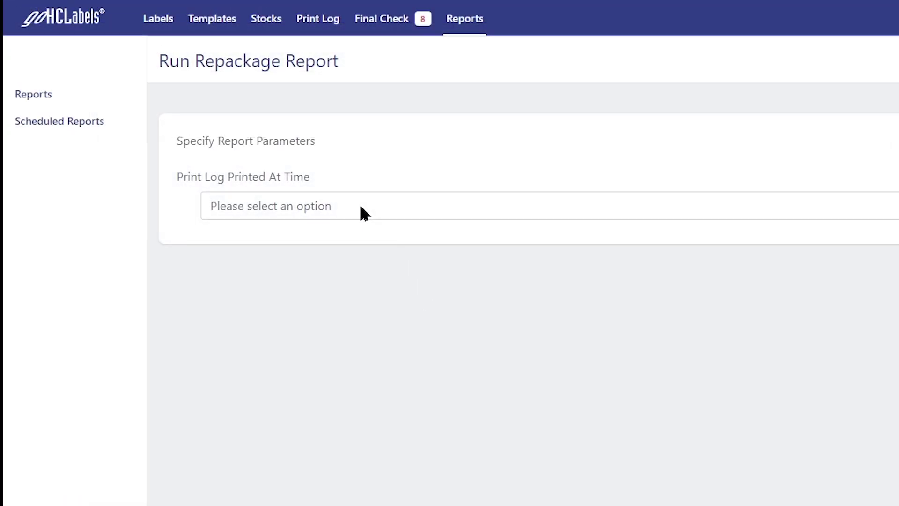
{"action": "left_click", "coordinate": [361, 206]}
{"action": "left_click", "coordinate": [321, 350]}
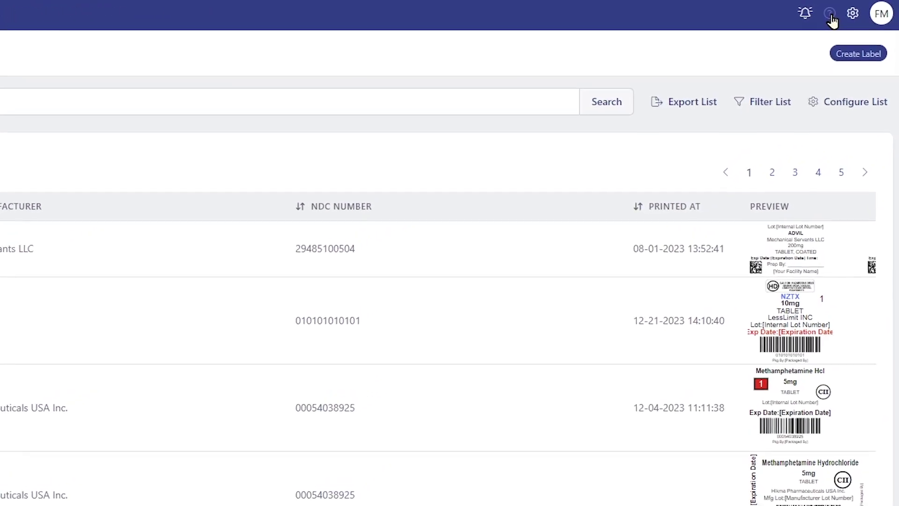
Step: Show the help panel, visit the Ask support form, and return to Instant Answers
{"action": "left_click", "coordinate": [823, 21]}
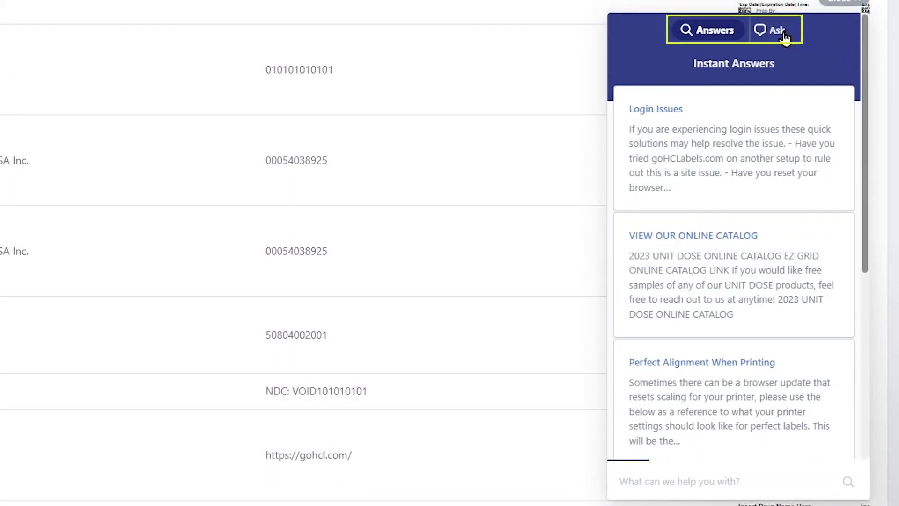
{"action": "left_click", "coordinate": [784, 35]}
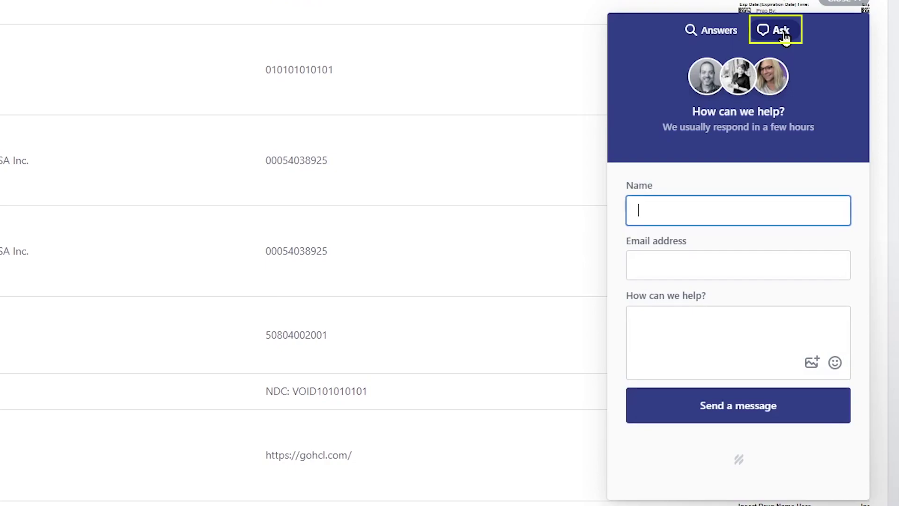
{"action": "left_click", "coordinate": [718, 34]}
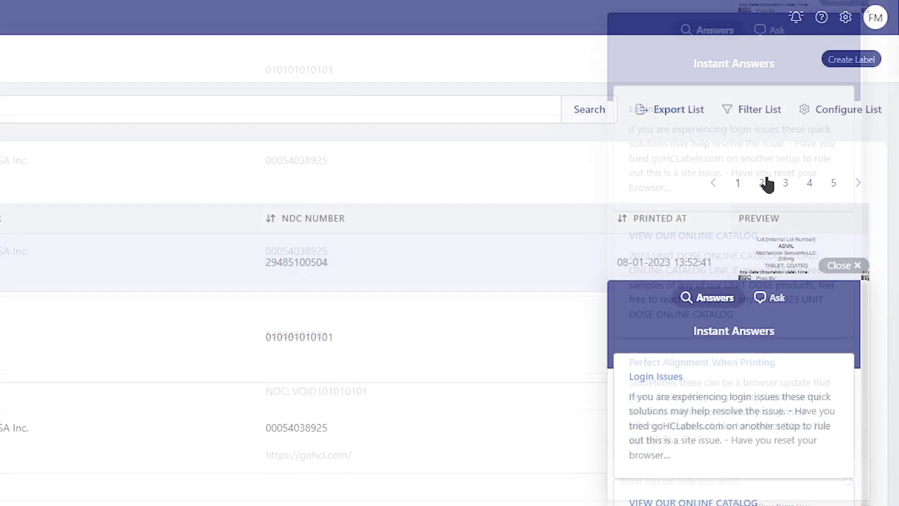
Step: Enter administration settings and view the Custom Fields list of 52 fields
{"action": "left_click", "coordinate": [846, 18]}
{"action": "left_click", "coordinate": [846, 17]}
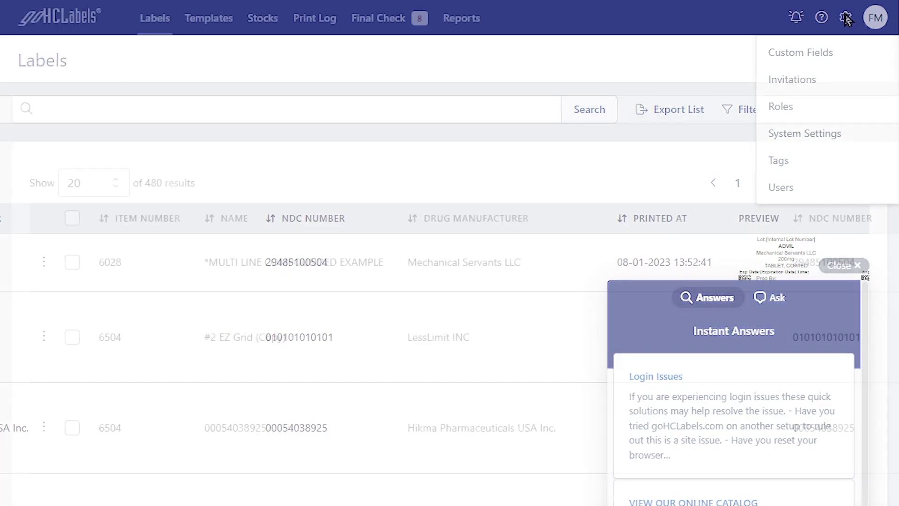
{"action": "left_click", "coordinate": [801, 53]}
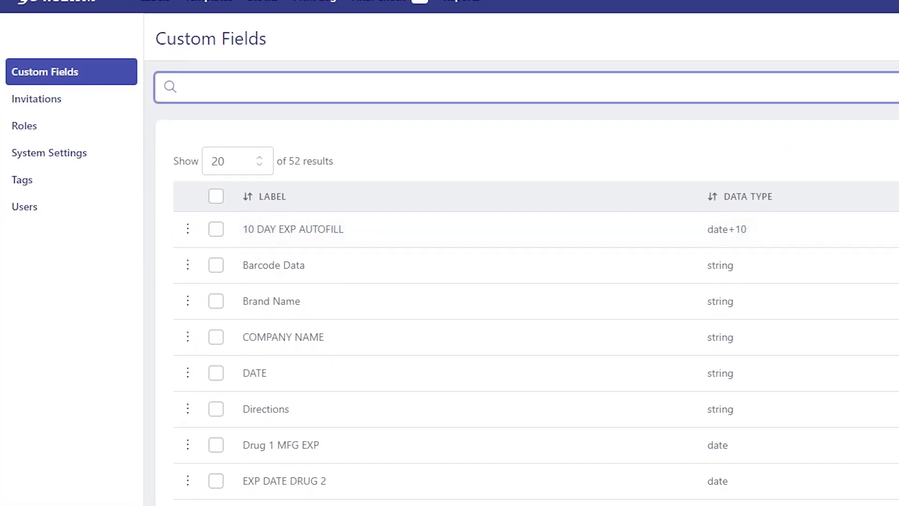
{"action": "scroll", "coordinate": [449, 281], "scroll_direction": "down", "scroll_amount": 1}
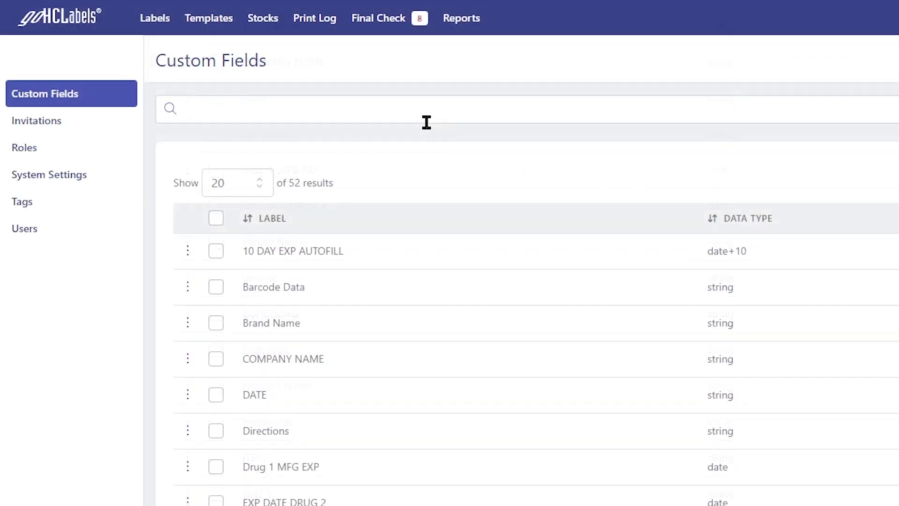
{"action": "left_click", "coordinate": [64, 126]}
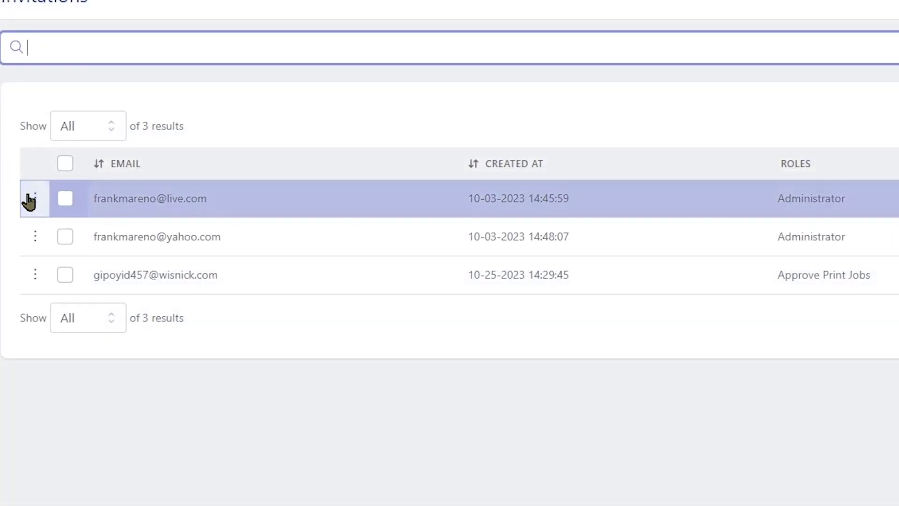
{"action": "left_click", "coordinate": [29, 201]}
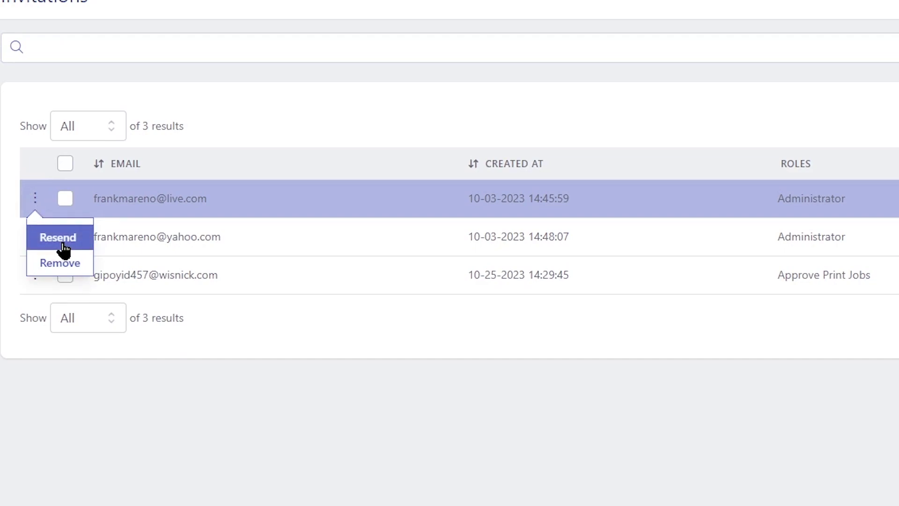
Step: From the Roles list, bring up the Pharmacist - Approves Labels role's Update form
{"action": "left_click", "coordinate": [73, 278]}
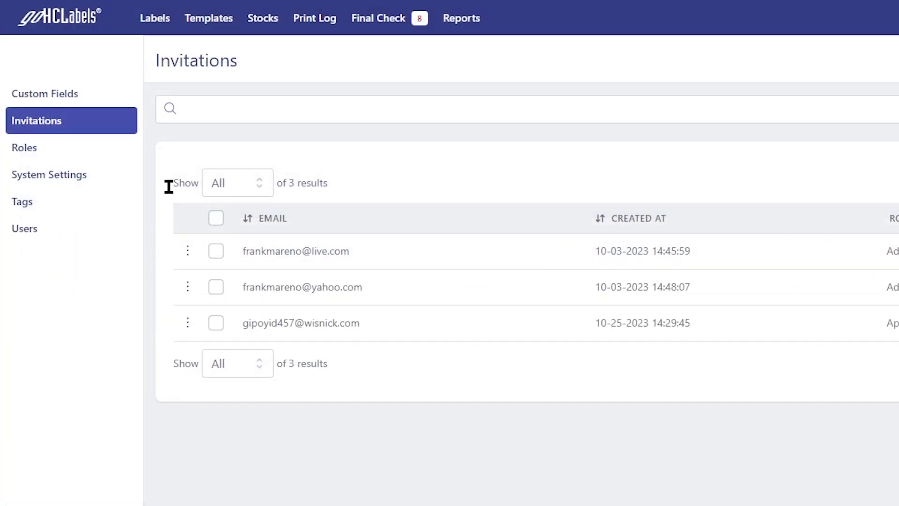
{"action": "left_click", "coordinate": [87, 142]}
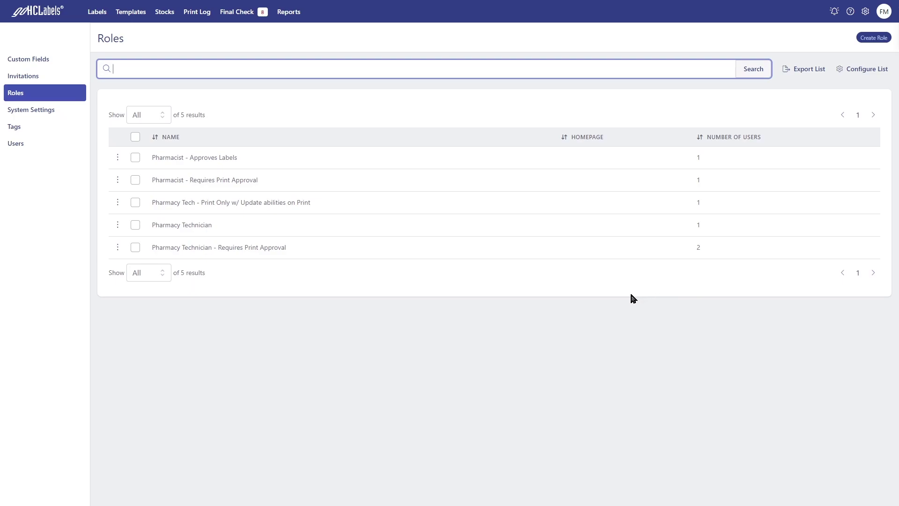
{"action": "left_click", "coordinate": [273, 166]}
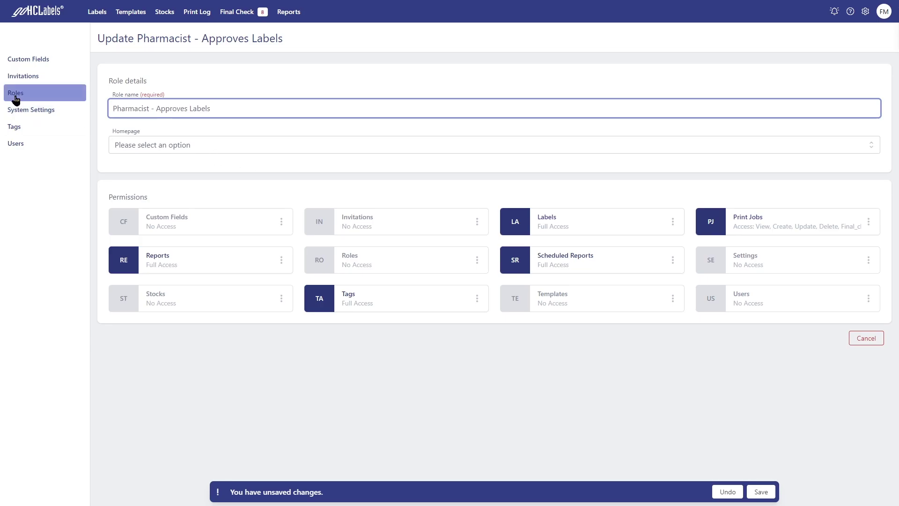
Step: Review System Settings (HCL Hospital Pharmacy, Eastern time) and show the user account menu
{"action": "left_click", "coordinate": [31, 110]}
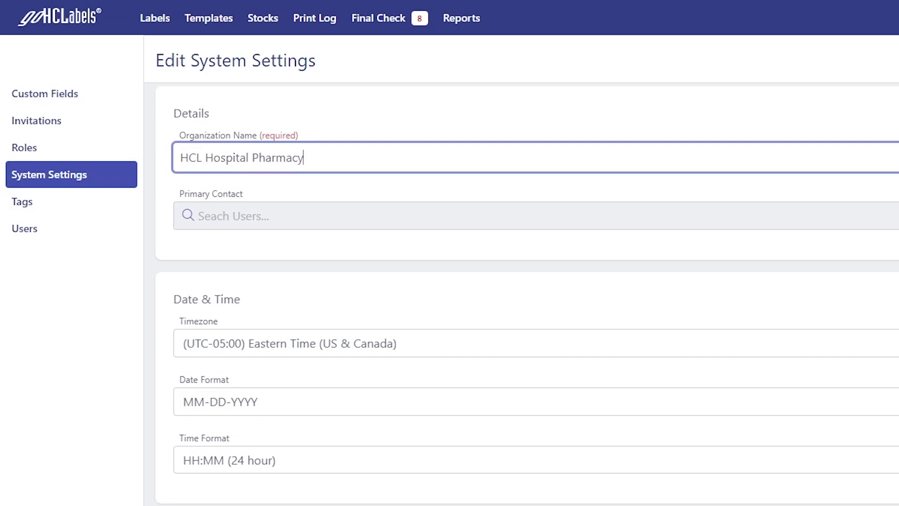
{"action": "scroll", "coordinate": [526, 295], "scroll_direction": "down", "scroll_amount": 2}
{"action": "scroll", "coordinate": [527, 295], "scroll_direction": "down", "scroll_amount": 2}
{"action": "scroll", "coordinate": [878, 475], "scroll_direction": "down", "scroll_amount": 2}
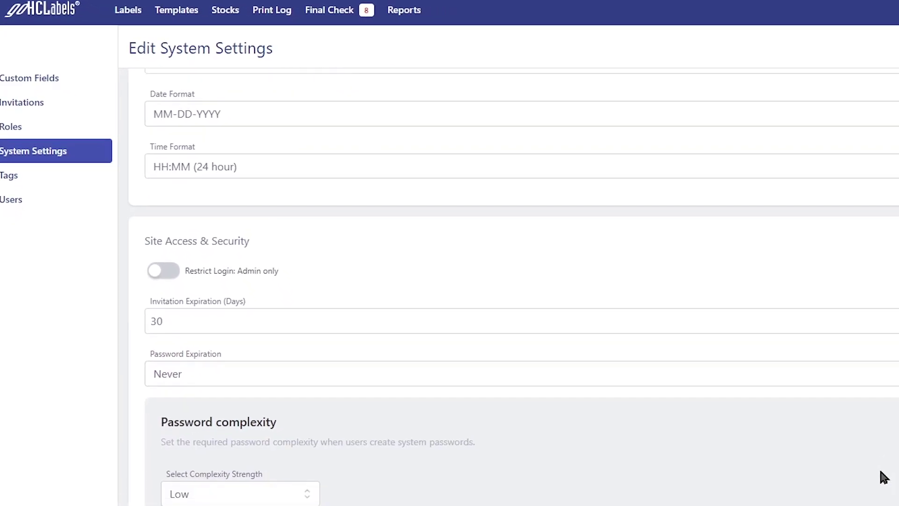
{"action": "scroll", "coordinate": [821, 443], "scroll_direction": "down", "scroll_amount": 1}
{"action": "scroll", "coordinate": [759, 441], "scroll_direction": "down", "scroll_amount": 2}
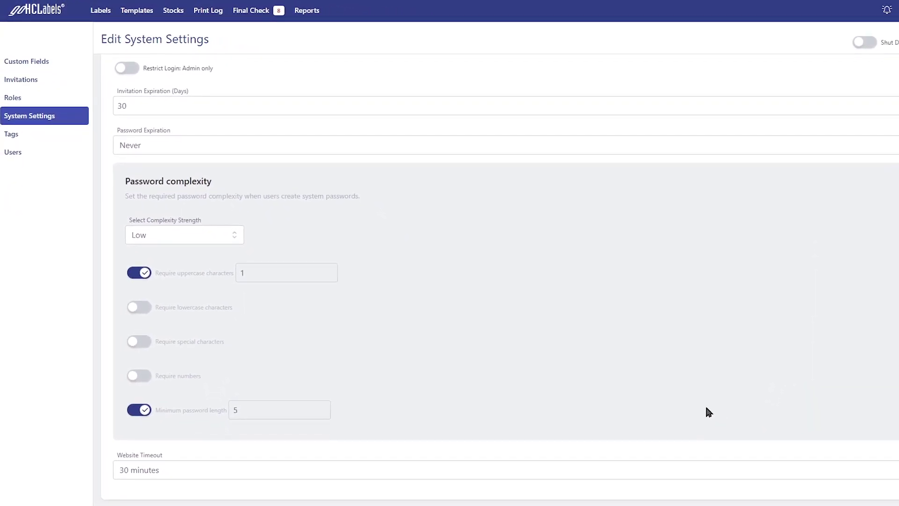
{"action": "scroll", "coordinate": [704, 403], "scroll_direction": "down", "scroll_amount": 2}
{"action": "scroll", "coordinate": [664, 383], "scroll_direction": "down", "scroll_amount": 1}
{"action": "scroll", "coordinate": [659, 383], "scroll_direction": "down", "scroll_amount": 1}
{"action": "scroll", "coordinate": [659, 384], "scroll_direction": "down", "scroll_amount": 1}
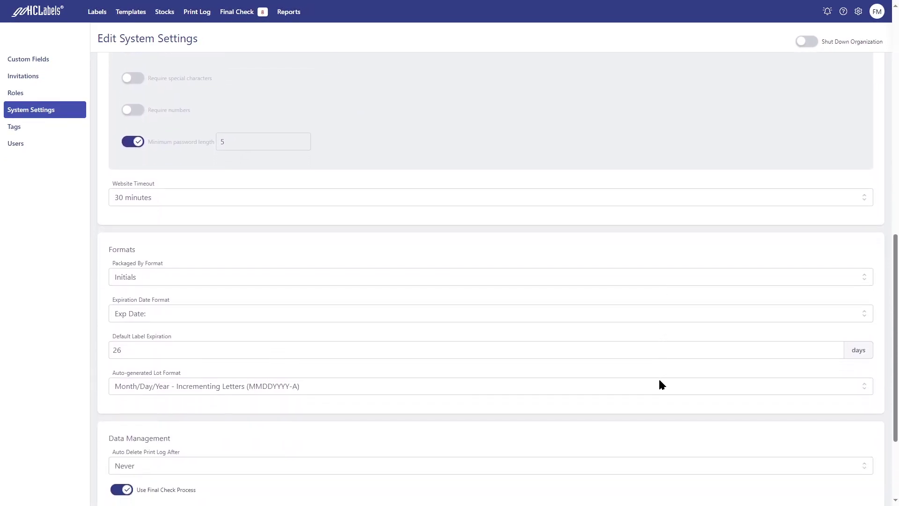
{"action": "scroll", "coordinate": [658, 383], "scroll_direction": "down", "scroll_amount": 1}
{"action": "scroll", "coordinate": [659, 384], "scroll_direction": "down", "scroll_amount": 1}
{"action": "scroll", "coordinate": [659, 384], "scroll_direction": "down", "scroll_amount": 1}
{"action": "scroll", "coordinate": [660, 384], "scroll_direction": "down", "scroll_amount": 1}
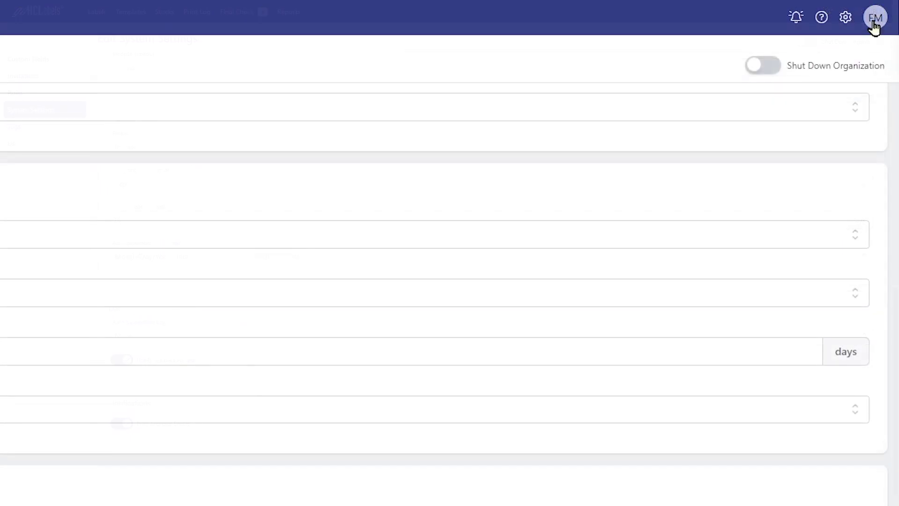
{"action": "left_click", "coordinate": [875, 14]}
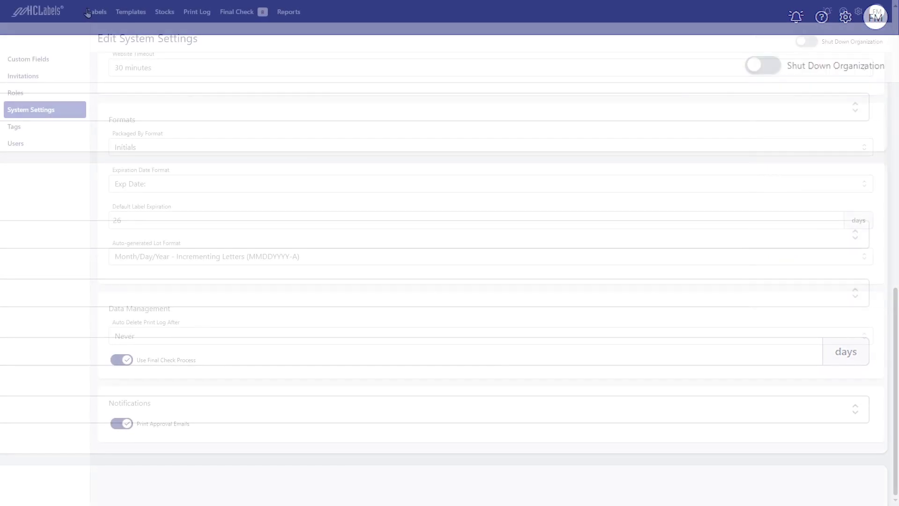
Step: Start a new label from the Labels list
{"action": "left_click", "coordinate": [92, 11]}
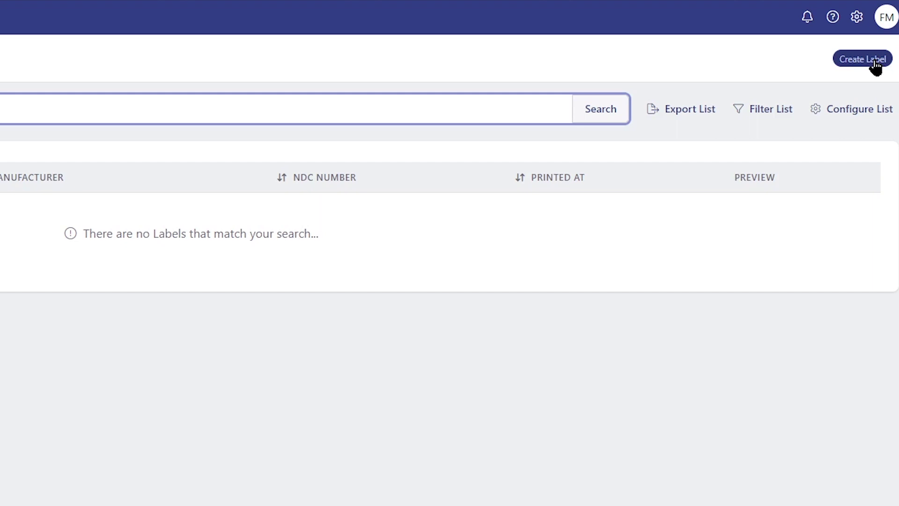
{"action": "left_click", "coordinate": [875, 62]}
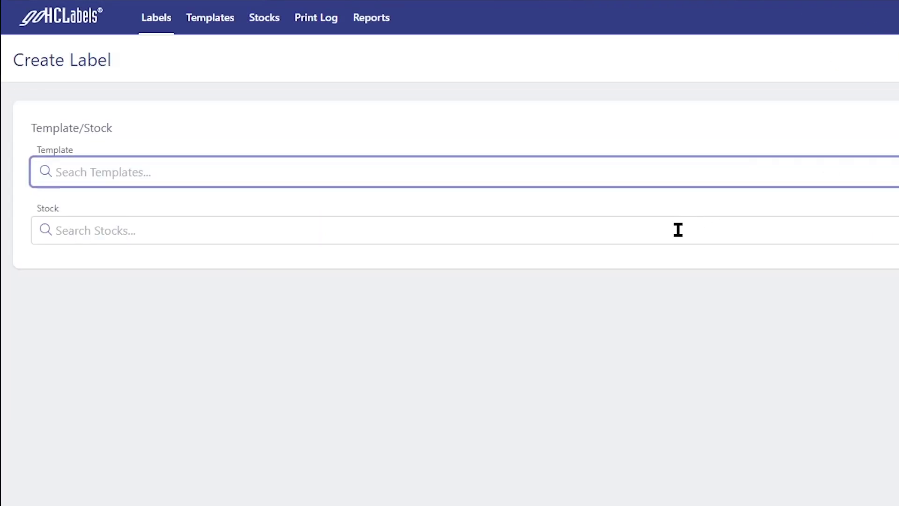
Step: Pick stock (6504) EZGrid - Round and continue to Edit Fields & Design
{"action": "left_click", "coordinate": [678, 230]}
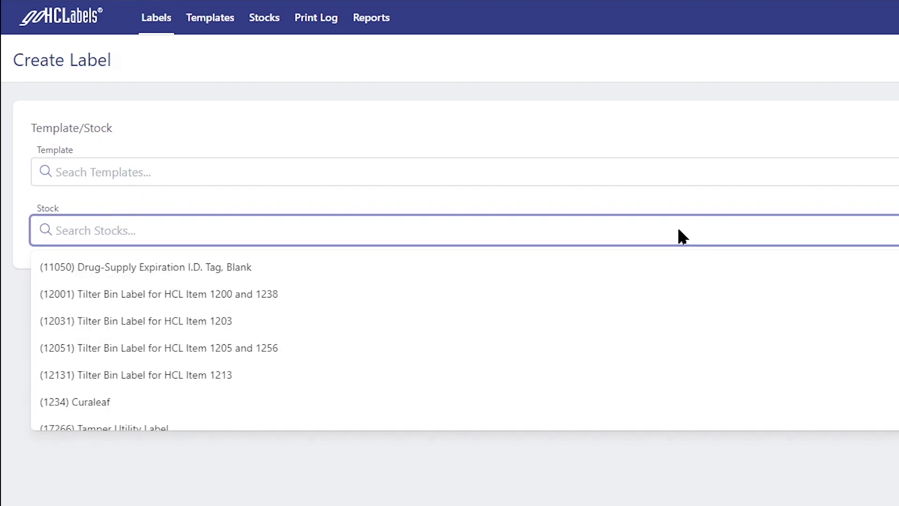
{"action": "type", "text": "65"}
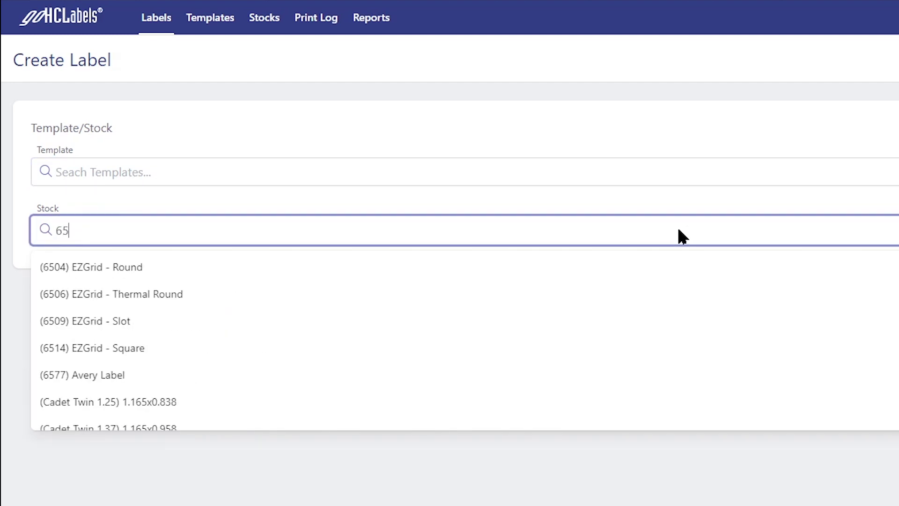
{"action": "type", "text": "0"}
{"action": "key", "text": "Return"}
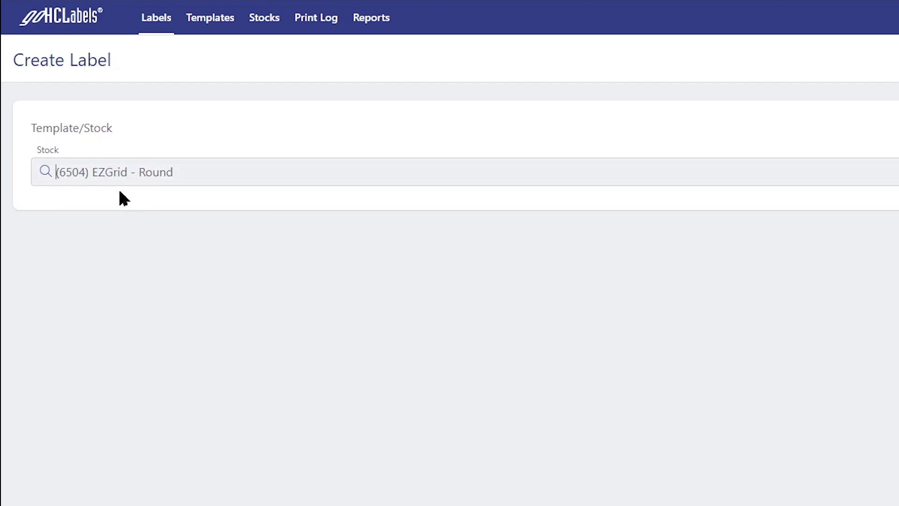
{"action": "left_click", "coordinate": [831, 62]}
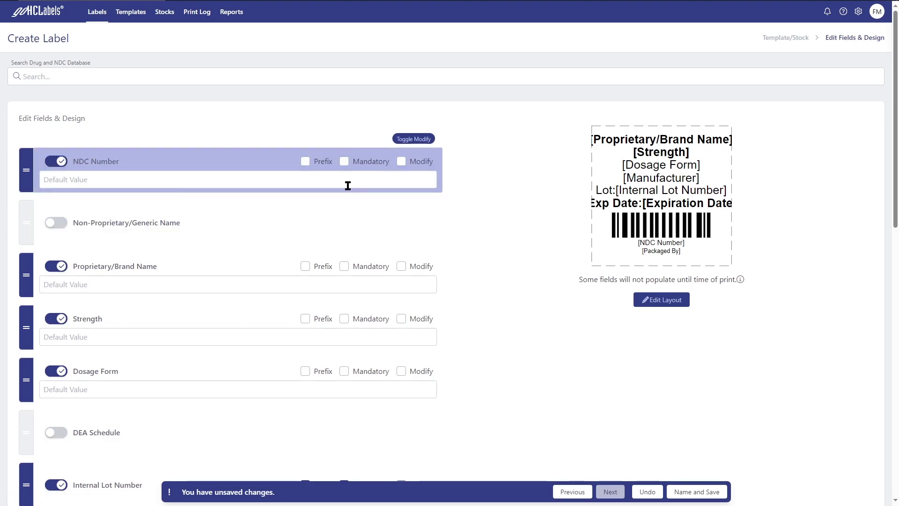
{"action": "left_click", "coordinate": [311, 122]}
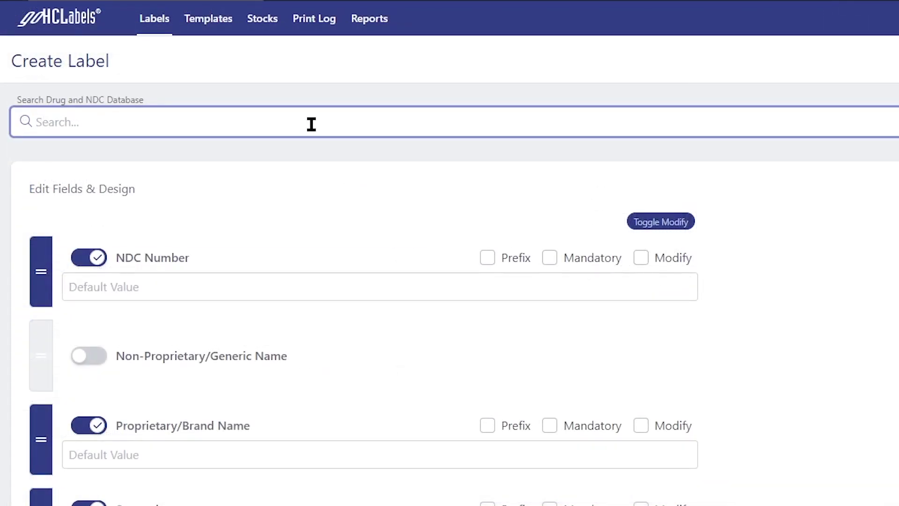
{"action": "type", "text": "advil"}
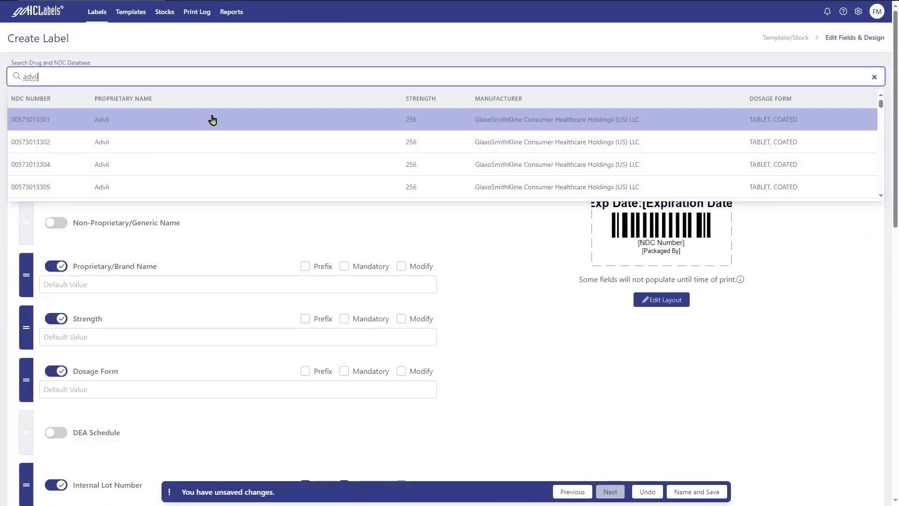
{"action": "left_click", "coordinate": [212, 120]}
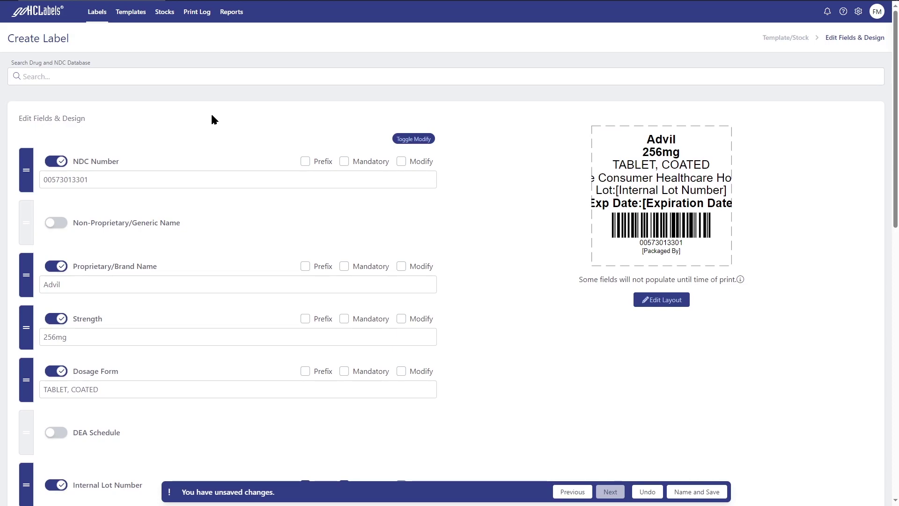
{"action": "double_click", "coordinate": [72, 386]}
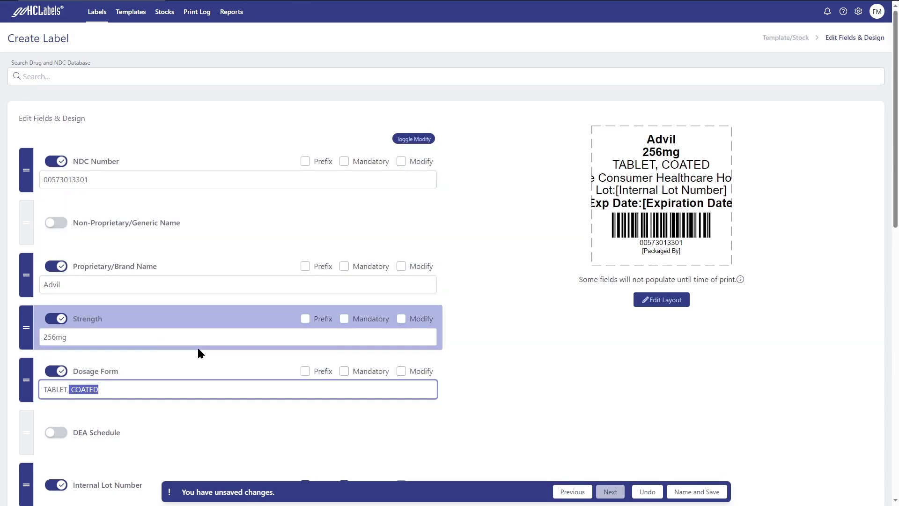
{"action": "key", "text": "BackSpace"}
{"action": "key", "text": "BackSpace"}
{"action": "key", "text": "BackSpace"}
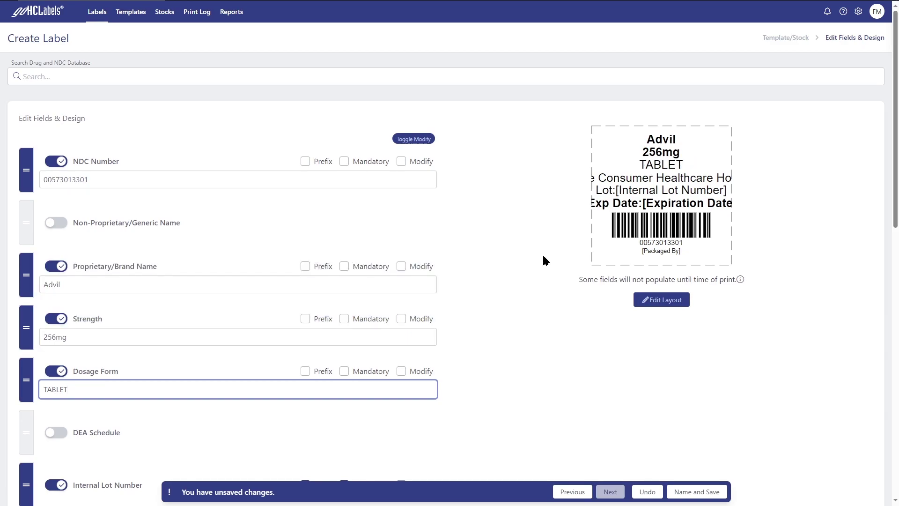
{"action": "left_click", "coordinate": [542, 254]}
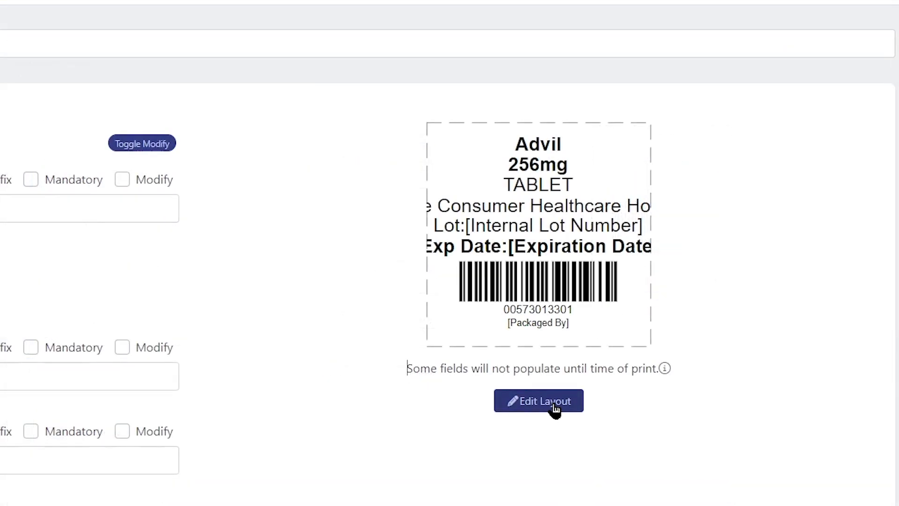
Step: In the layout editor, narrow the GlaxoSmithKline manufacturer line to fit the label
{"action": "left_click", "coordinate": [552, 407]}
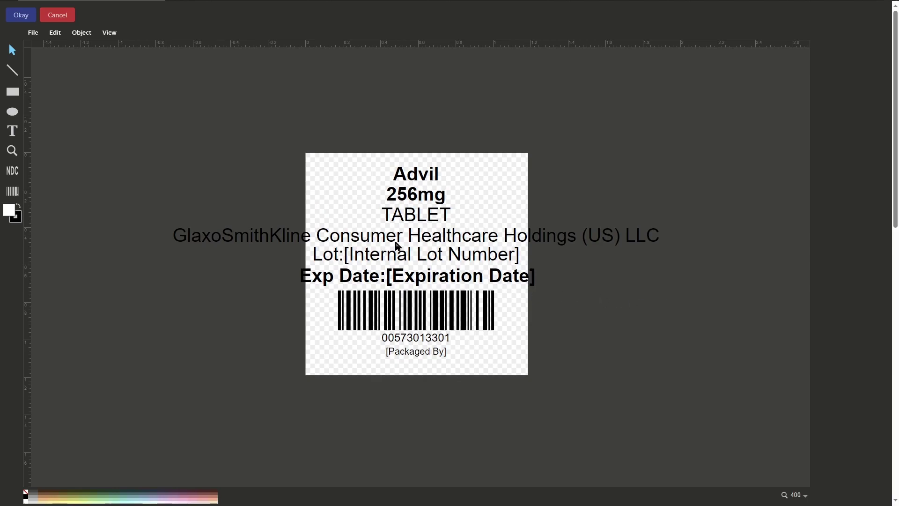
{"action": "left_click", "coordinate": [246, 239]}
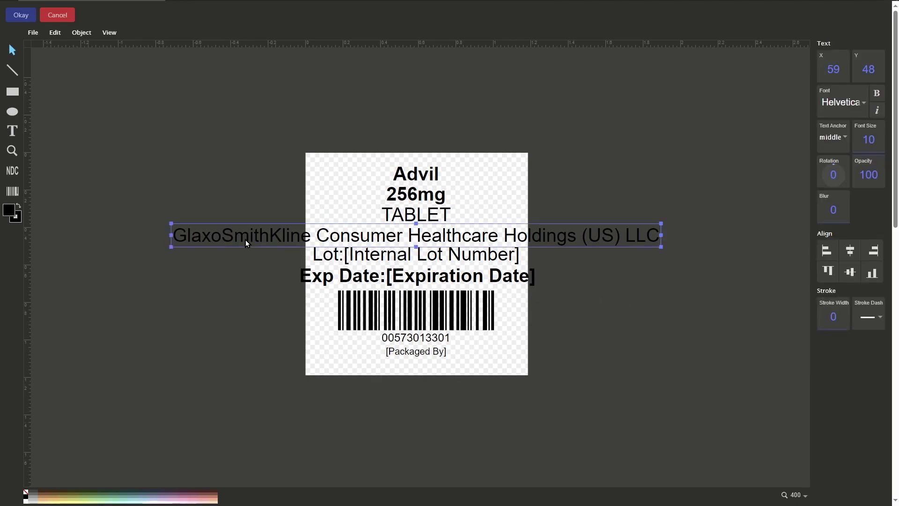
{"action": "left_click_drag", "start_coordinate": [245, 240], "coordinate": [245, 239]}
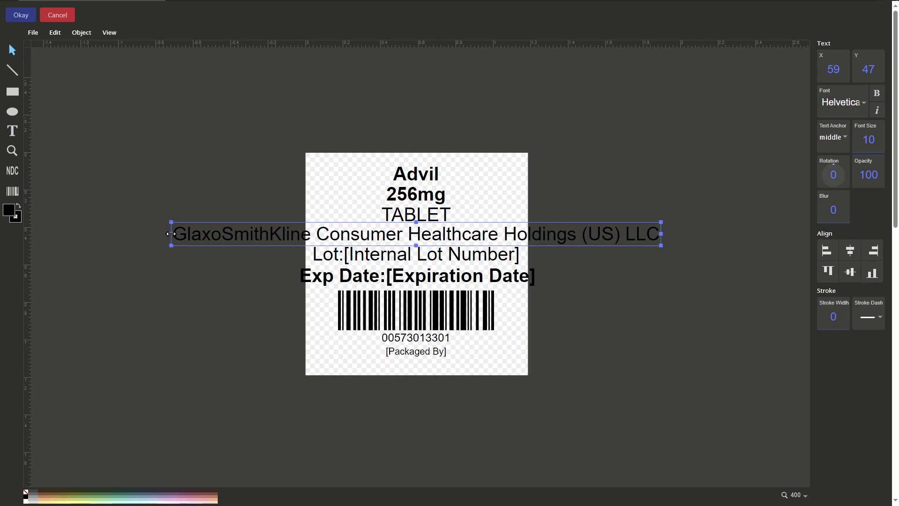
{"action": "left_click_drag", "start_coordinate": [171, 234], "coordinate": [317, 234]}
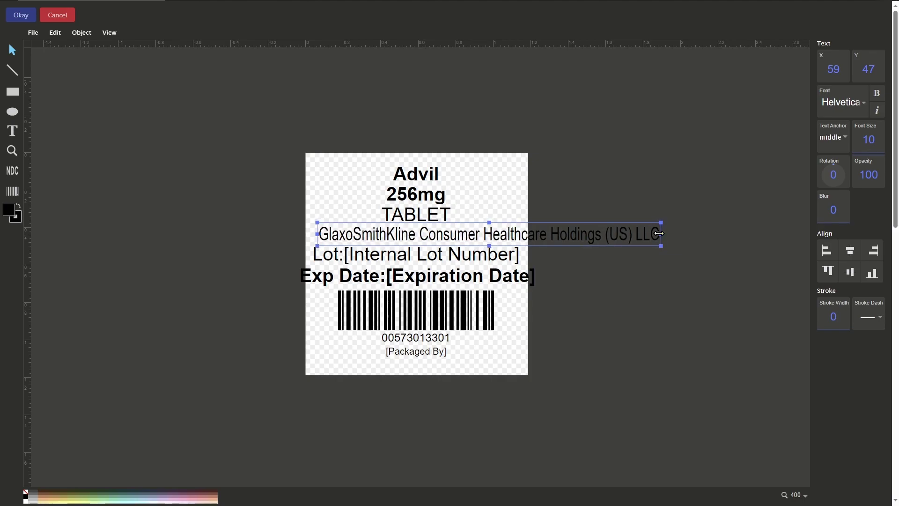
{"action": "left_click_drag", "start_coordinate": [661, 234], "coordinate": [544, 234]}
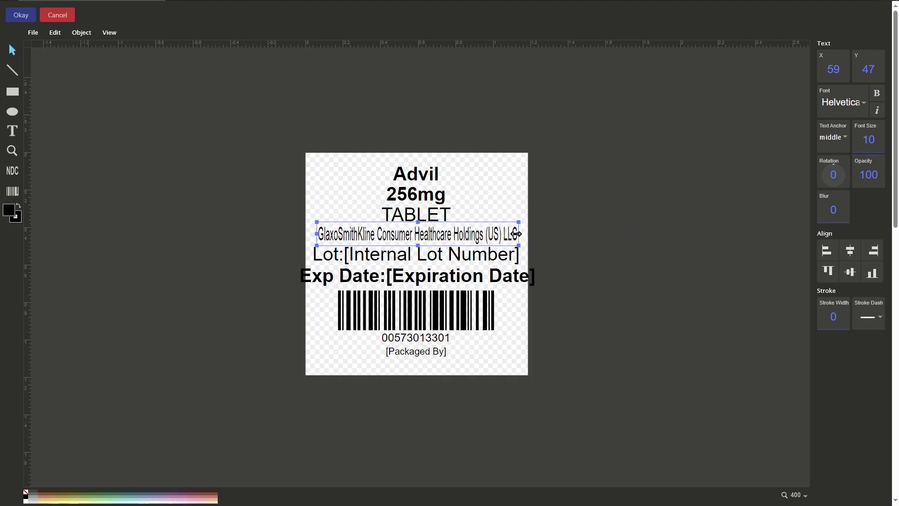
{"action": "left_click", "coordinate": [544, 235]}
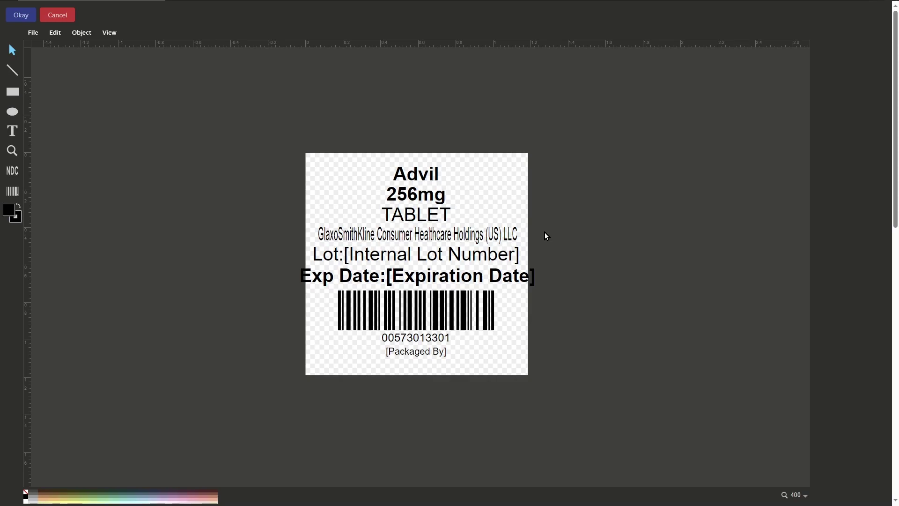
Step: Replace the linear barcode with a QR code placed near the label's bottom
{"action": "left_click", "coordinate": [448, 318]}
{"action": "key", "text": "Delete"}
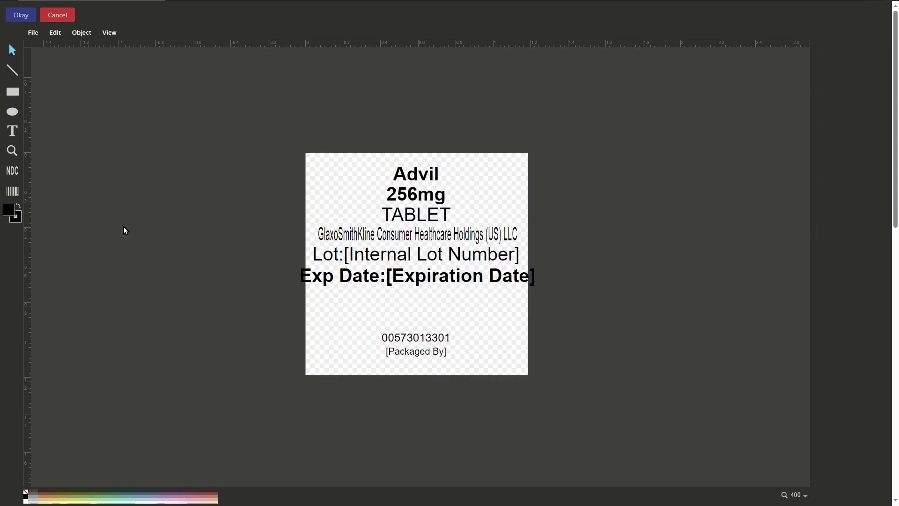
{"action": "left_click", "coordinate": [12, 190]}
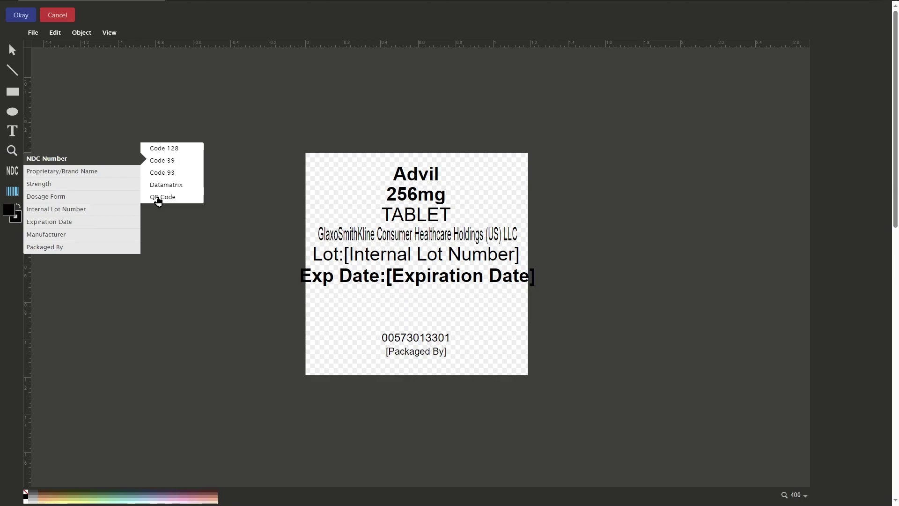
{"action": "left_click", "coordinate": [157, 201]}
{"action": "left_click", "coordinate": [404, 314]}
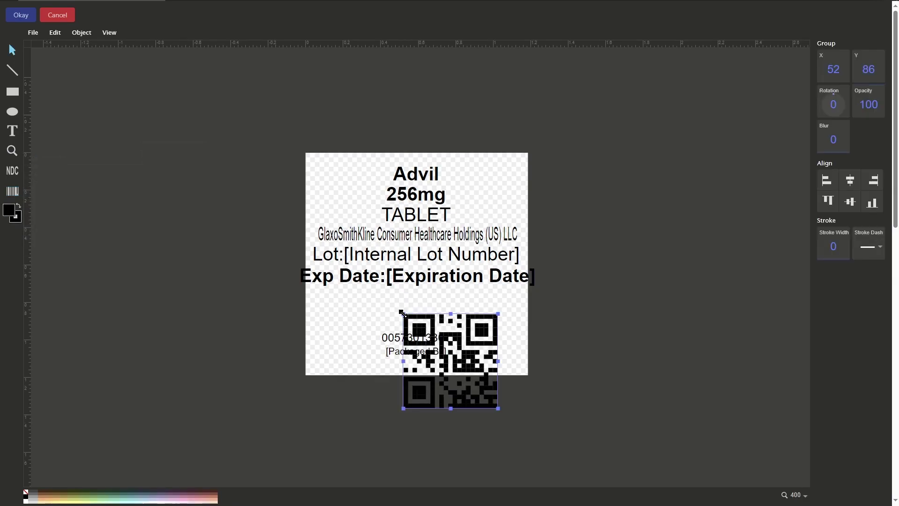
{"action": "mouse_move", "coordinate": [403, 313]}
{"action": "left_mouse_down"}
{"action": "mouse_move", "coordinate": [442, 356]}
{"action": "mouse_move", "coordinate": [394, 301]}
{"action": "left_mouse_up"}
Step: Drag the Take With Food or Milk (2112) image onto the label and shrink it to fit
{"action": "key", "text": "alt+Tab"}
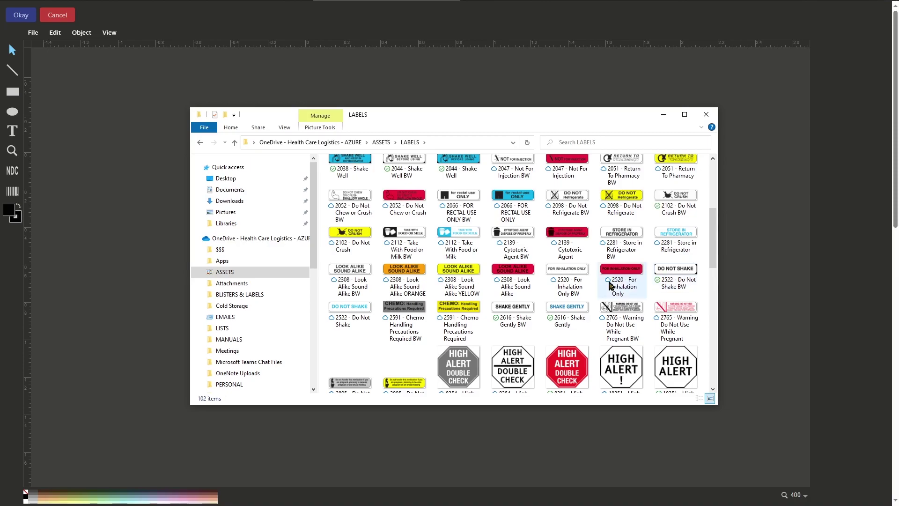
{"action": "left_click", "coordinate": [397, 234]}
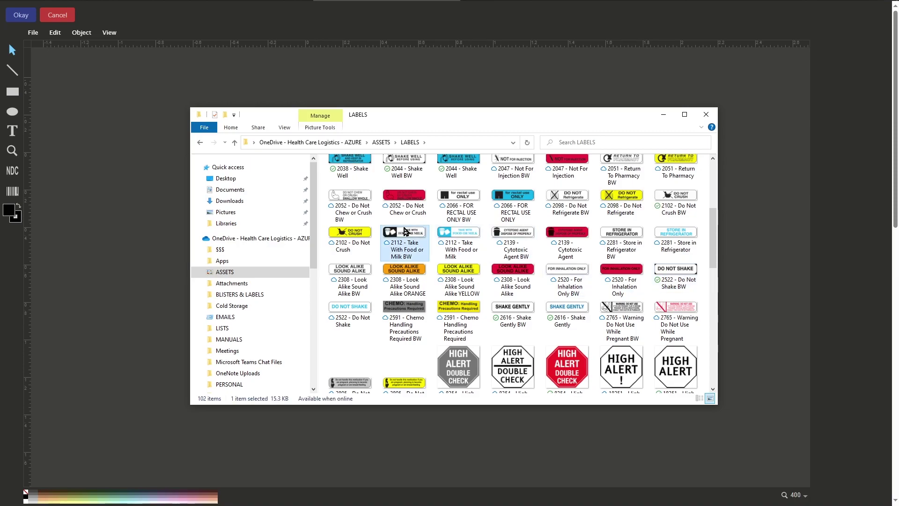
{"action": "left_click_drag", "start_coordinate": [397, 234], "coordinate": [132, 206]}
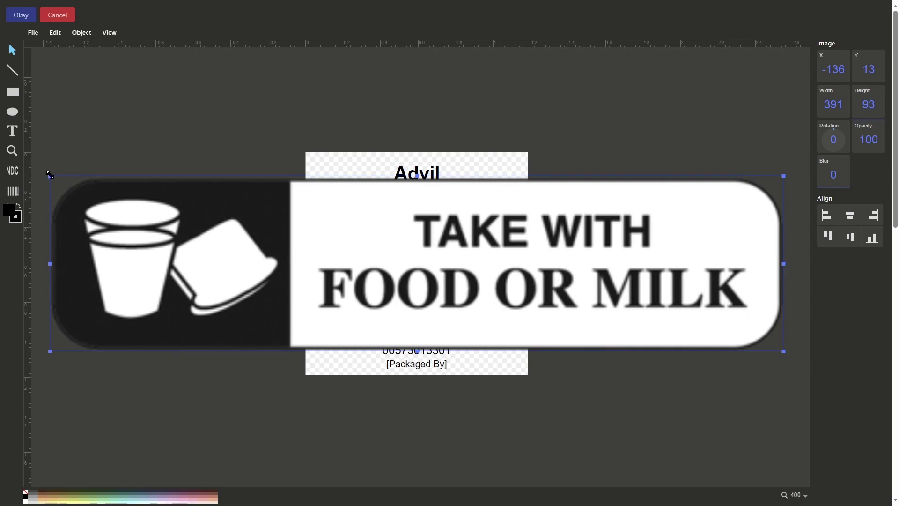
{"action": "mouse_move", "coordinate": [50, 176]}
{"action": "left_mouse_down"}
{"action": "mouse_move", "coordinate": [308, 283]}
{"action": "mouse_move", "coordinate": [605, 363]}
{"action": "left_mouse_up"}
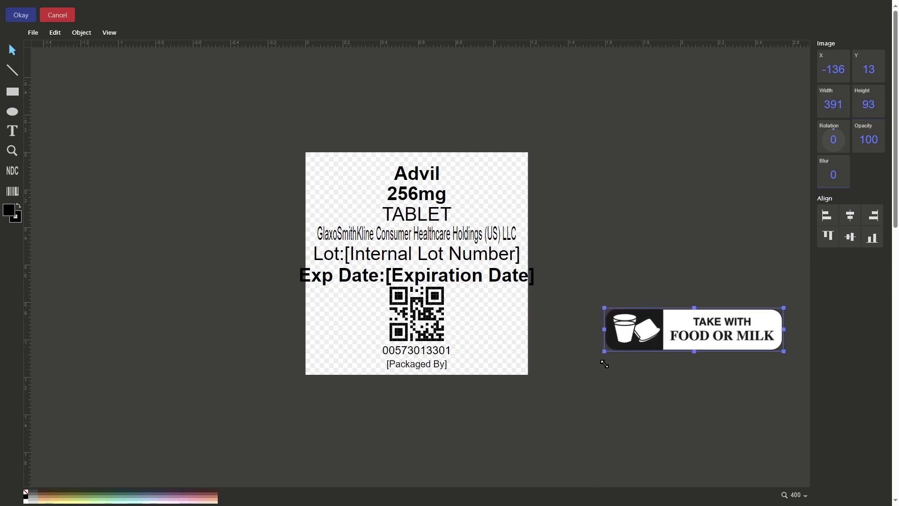
{"action": "left_click_drag", "start_coordinate": [604, 364], "coordinate": [616, 365]}
{"action": "left_click_drag", "start_coordinate": [670, 344], "coordinate": [503, 343]}
Step: Reduce the text size of the Exp Date, Lot and manufacturer lines
{"action": "left_click", "coordinate": [503, 277]}
{"action": "left_click", "coordinate": [867, 138]}
{"action": "type", "text": "8"}
{"action": "key", "text": "Return"}
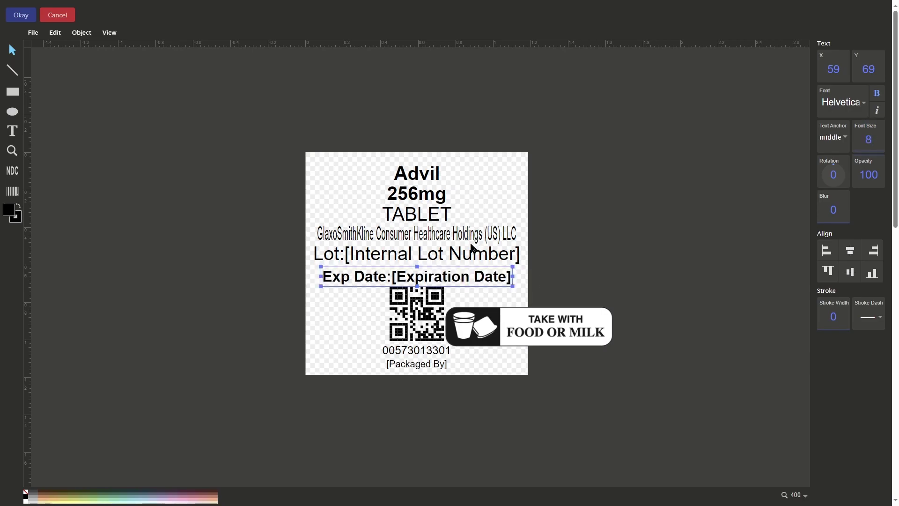
{"action": "left_click", "coordinate": [473, 251]}
{"action": "left_click", "coordinate": [862, 138]}
{"action": "type", "text": "8"}
{"action": "key", "text": "Return"}
{"action": "left_click", "coordinate": [468, 232]}
{"action": "left_click", "coordinate": [862, 137]}
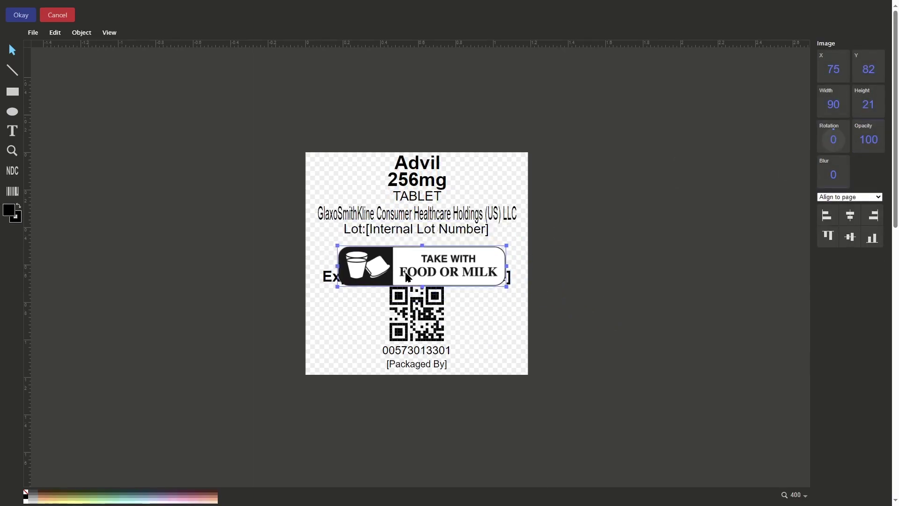
Step: Nudge the warning image above the expiry line and adjust the lower texts around it
{"action": "left_click_drag", "start_coordinate": [405, 272], "coordinate": [400, 258]}
{"action": "left_click_drag", "start_coordinate": [480, 384], "coordinate": [377, 287]}
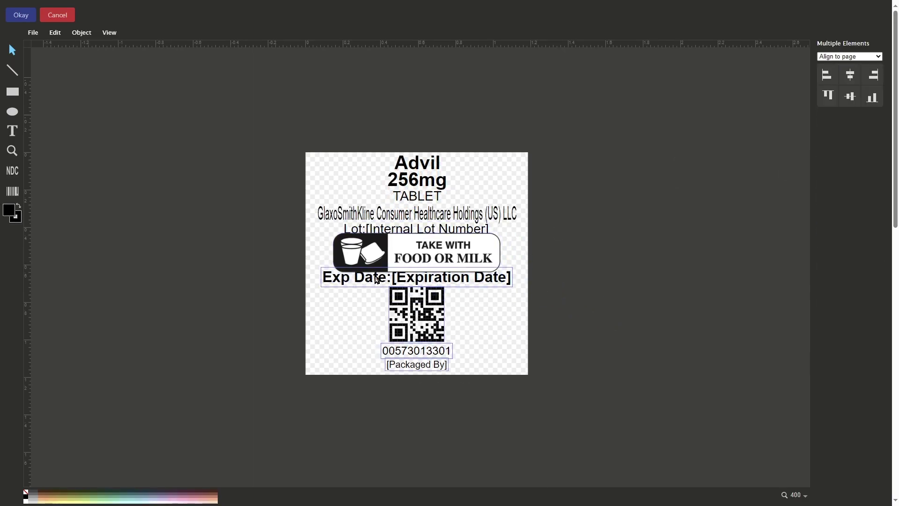
{"action": "left_click_drag", "start_coordinate": [445, 249], "coordinate": [443, 253]}
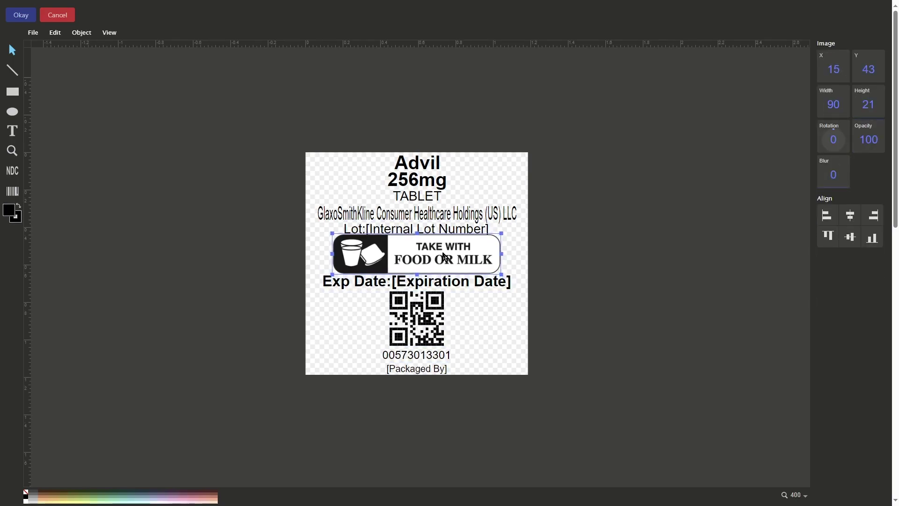
{"action": "left_click_drag", "start_coordinate": [330, 230], "coordinate": [340, 237]}
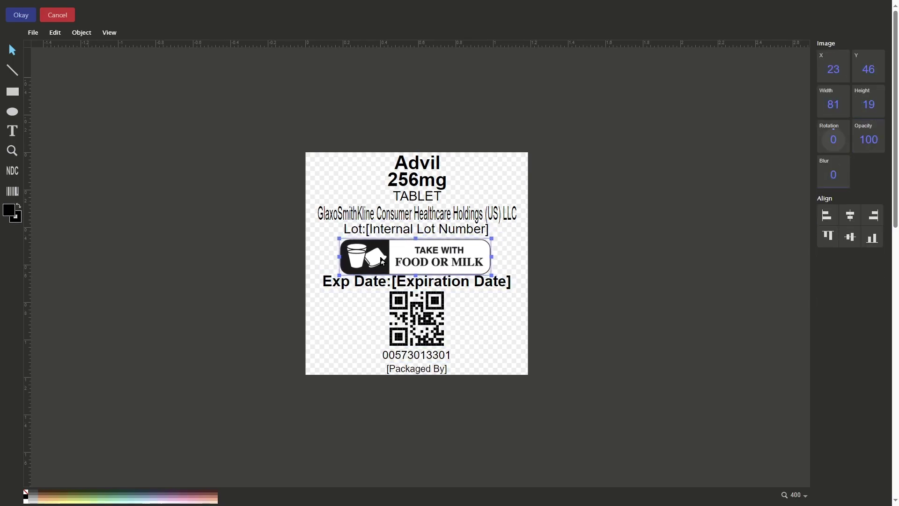
{"action": "left_click_drag", "start_coordinate": [537, 431], "coordinate": [412, 361]}
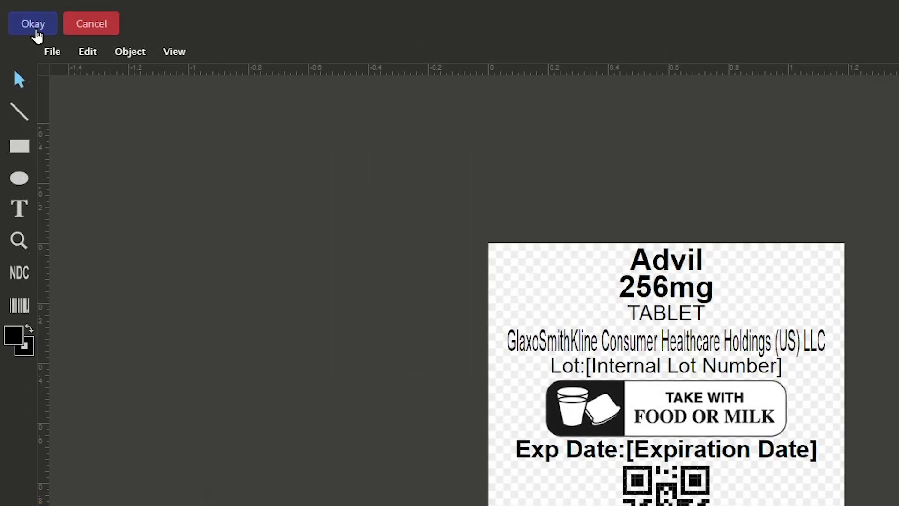
Step: Accept the layout and save the new label as Advil 256mg
{"action": "left_click", "coordinate": [35, 29]}
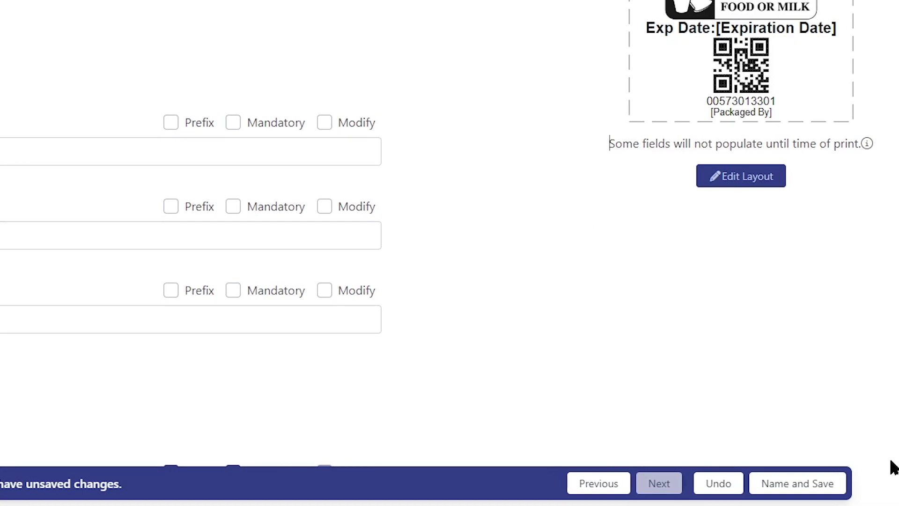
{"action": "left_click", "coordinate": [808, 485]}
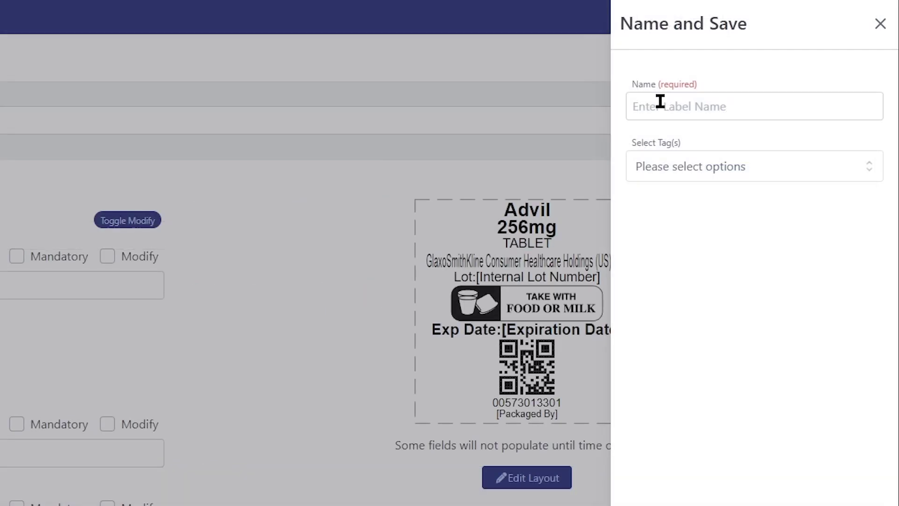
{"action": "left_click", "coordinate": [660, 103]}
{"action": "type", "text": "Advil 2"}
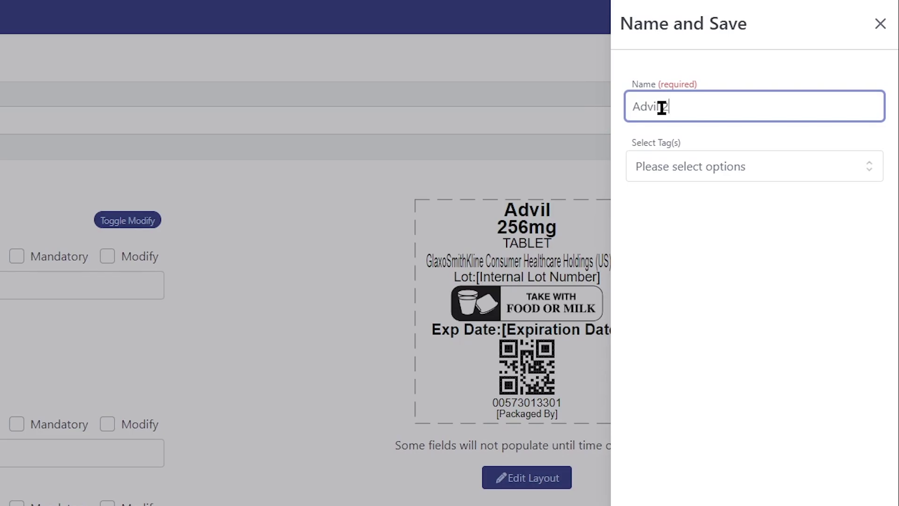
{"action": "type", "text": "mg"}
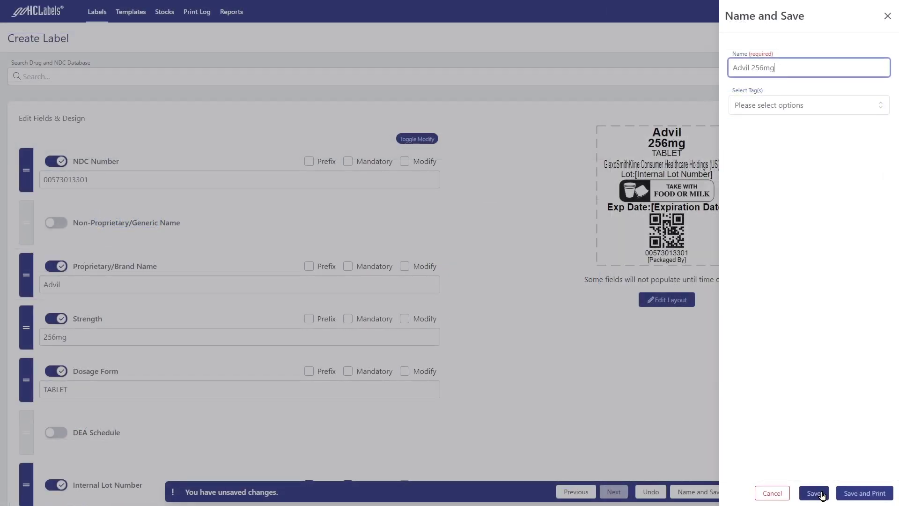
{"action": "left_click", "coordinate": [817, 494]}
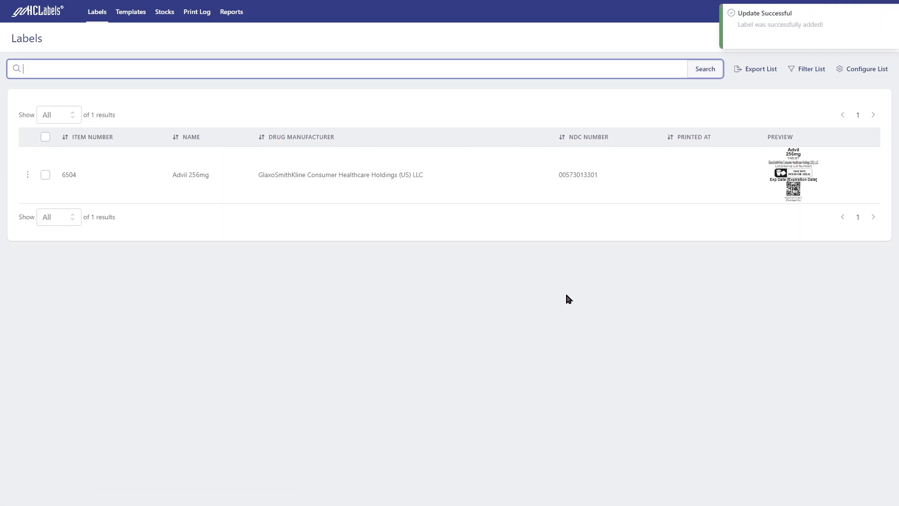
Step: Open the Advil 256mg label's details from the Labels list
{"action": "left_click", "coordinate": [516, 188]}
{"action": "left_click", "coordinate": [517, 190]}
Step: Print the Advil 256mg label with internal lot TEST-01, keeping expiry 12-28-24
{"action": "left_click", "coordinate": [486, 464]}
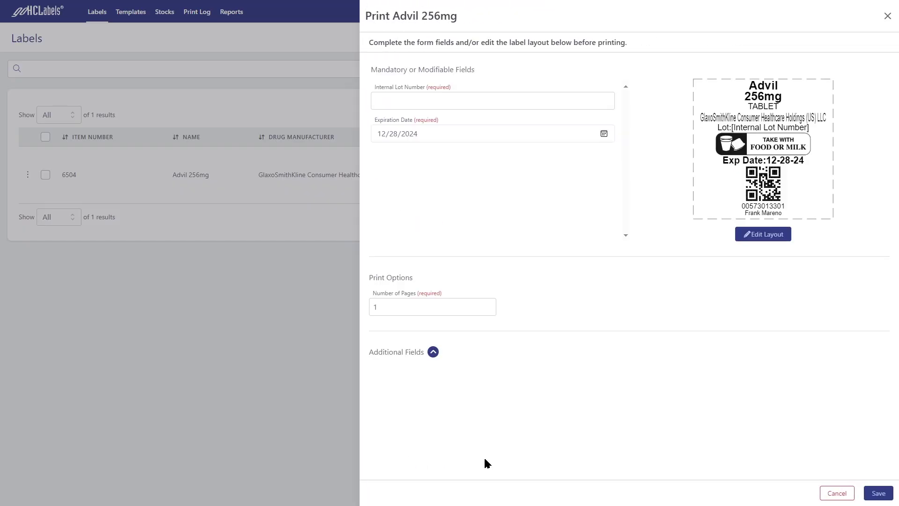
{"action": "left_click", "coordinate": [436, 99]}
{"action": "type", "text": "TEST-01"}
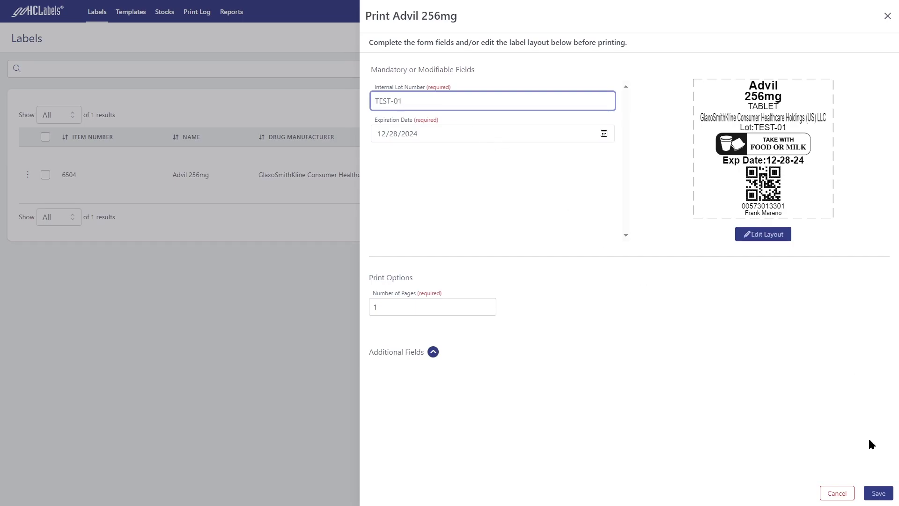
{"action": "left_click", "coordinate": [879, 495]}
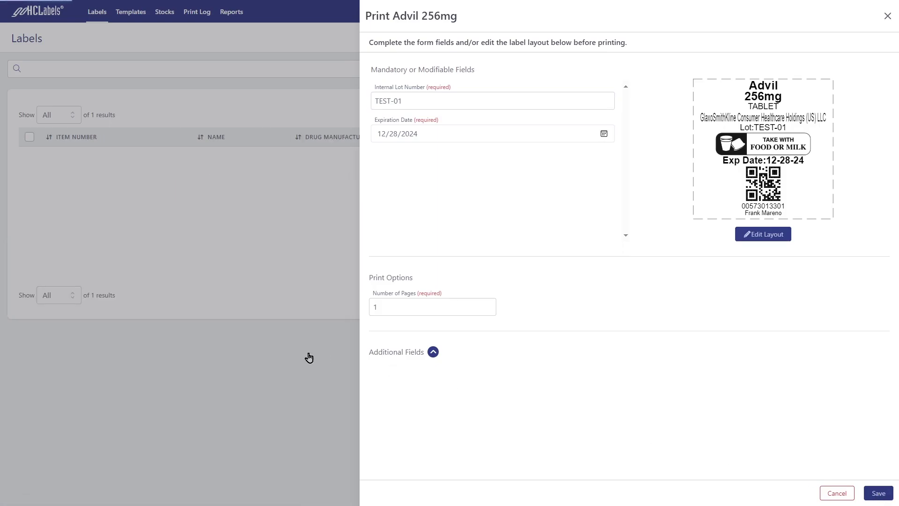
{"action": "scroll", "coordinate": [309, 352], "scroll_direction": "down", "scroll_amount": 5}
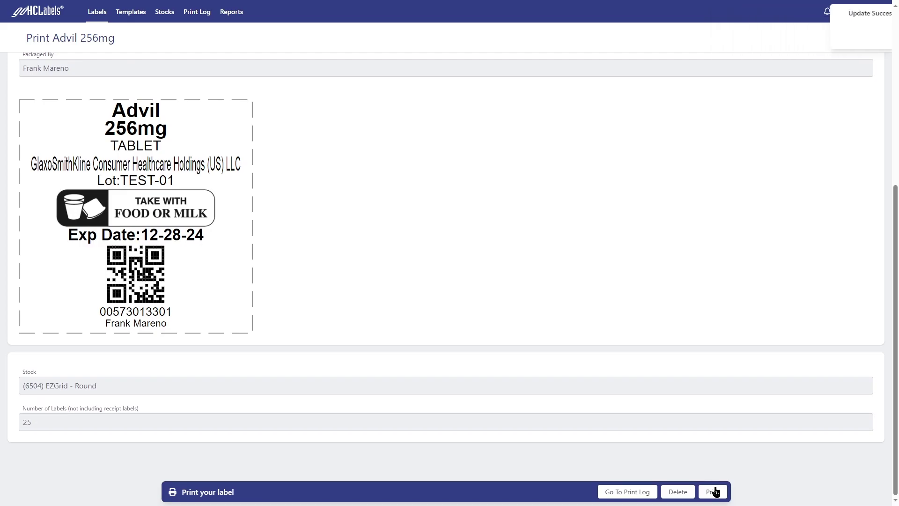
Step: Generate the printable Advil label sheet and review it in Edge's PDF viewer
{"action": "left_click", "coordinate": [715, 489]}
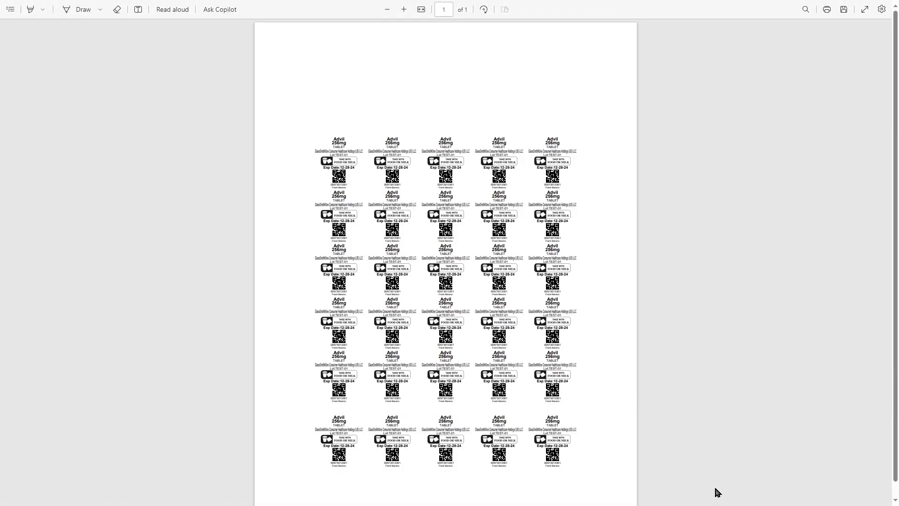
{"action": "scroll", "coordinate": [716, 491], "scroll_direction": "up", "scroll_amount": 2}
{"action": "scroll", "coordinate": [715, 491], "scroll_direction": "up", "scroll_amount": 2}
{"action": "scroll", "coordinate": [716, 491], "scroll_direction": "up", "scroll_amount": 1}
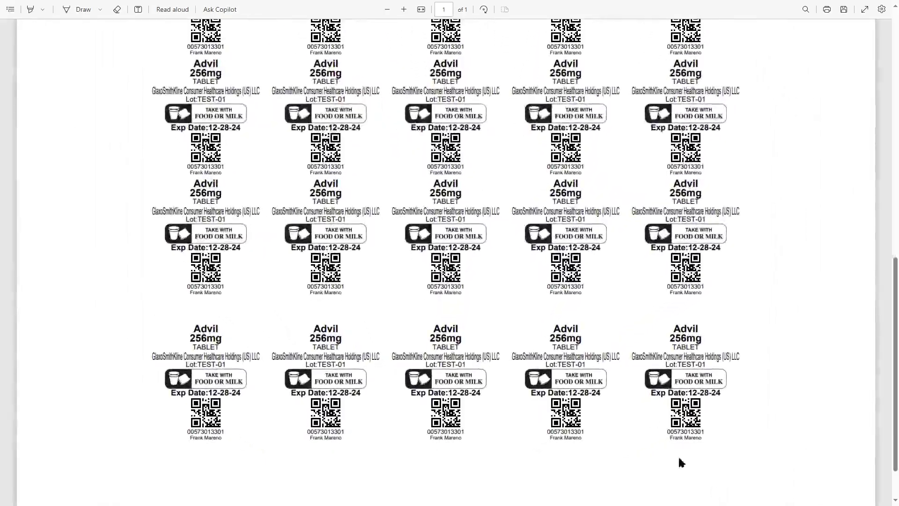
{"action": "scroll", "coordinate": [619, 375], "scroll_direction": "up", "scroll_amount": 2}
{"action": "scroll", "coordinate": [618, 375], "scroll_direction": "up", "scroll_amount": 2}
{"action": "scroll", "coordinate": [619, 376], "scroll_direction": "up", "scroll_amount": 2}
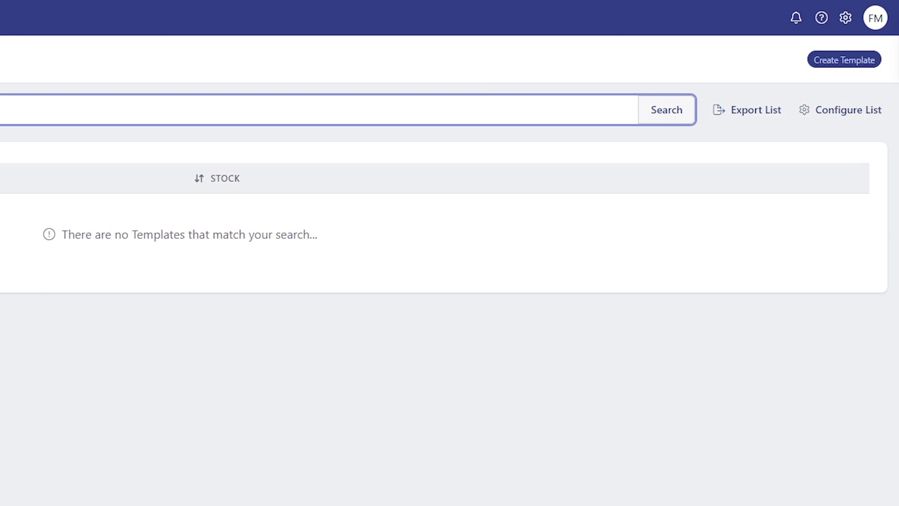
Step: Create a new template using stock (6121) Class A Laser Labels
{"action": "left_click", "coordinate": [845, 61]}
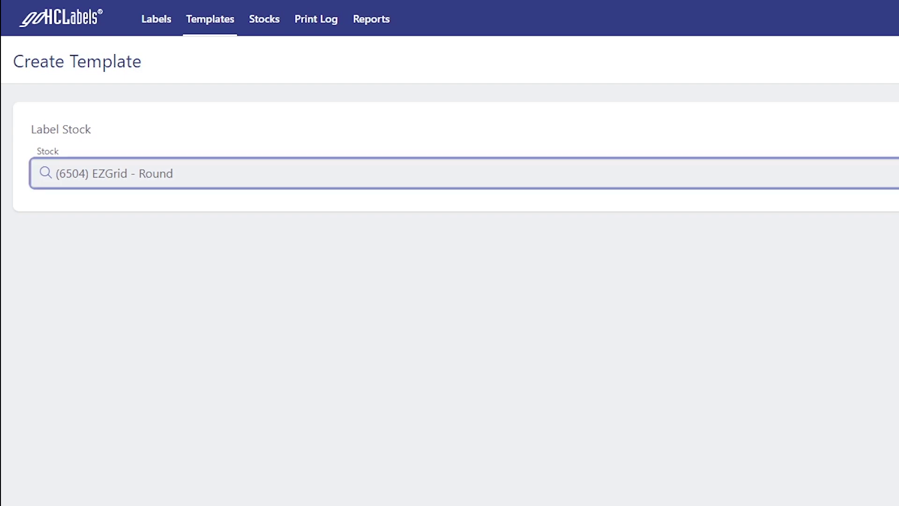
{"action": "left_click", "coordinate": [786, 180]}
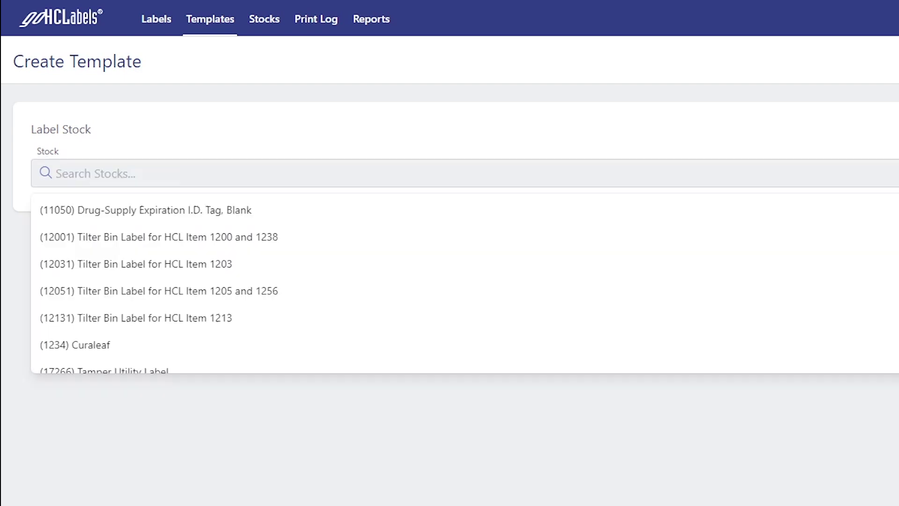
{"action": "left_click", "coordinate": [775, 164]}
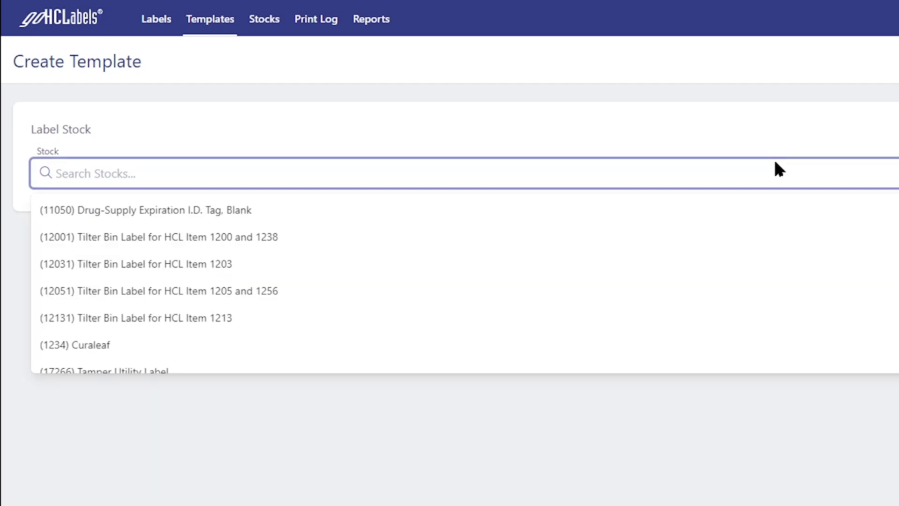
{"action": "type", "text": "6121"}
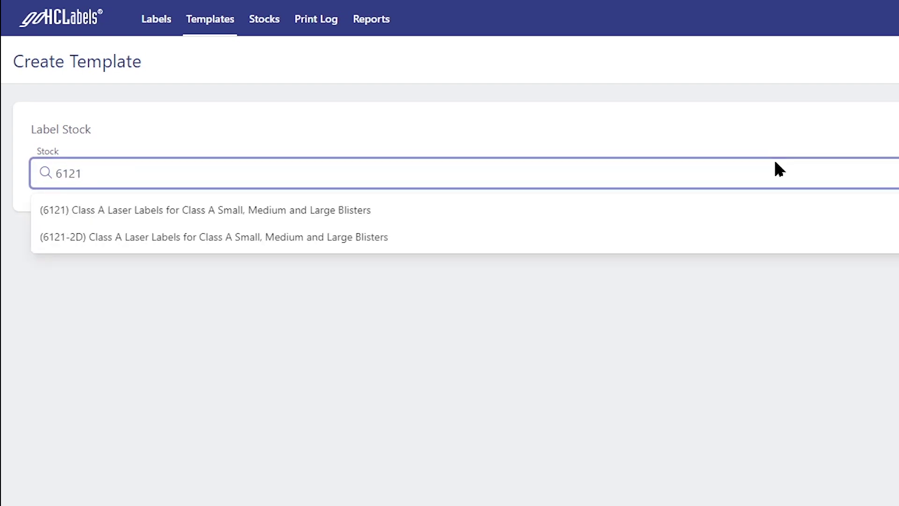
{"action": "left_click", "coordinate": [631, 222]}
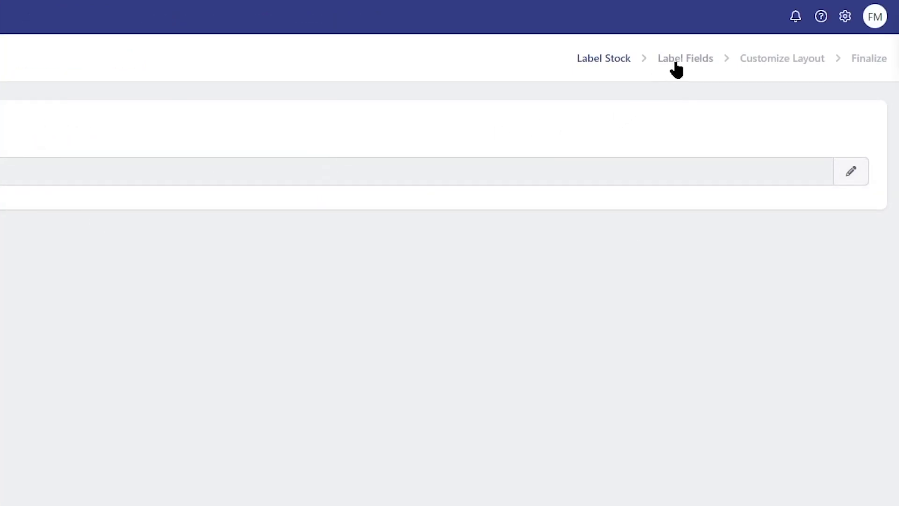
Step: Show Manufacturer Lot and Expiration Date; uncheck Show, Prefix and Mandatory for Internal Lot Number
{"action": "left_click", "coordinate": [677, 67]}
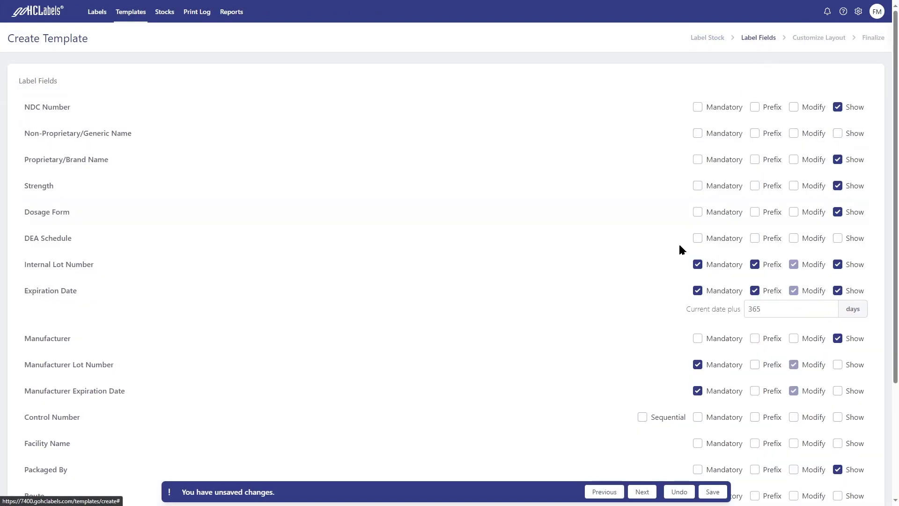
{"action": "scroll", "coordinate": [663, 287], "scroll_direction": "down", "scroll_amount": 2}
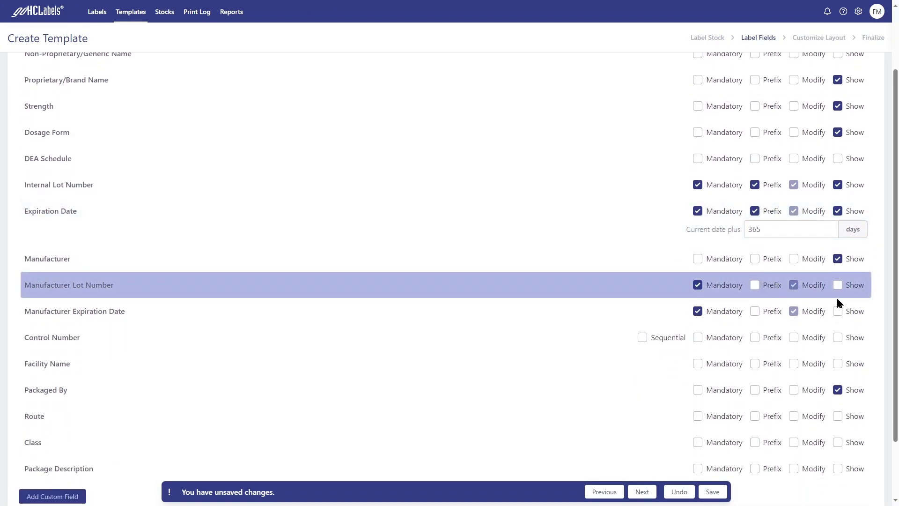
{"action": "left_click", "coordinate": [838, 311]}
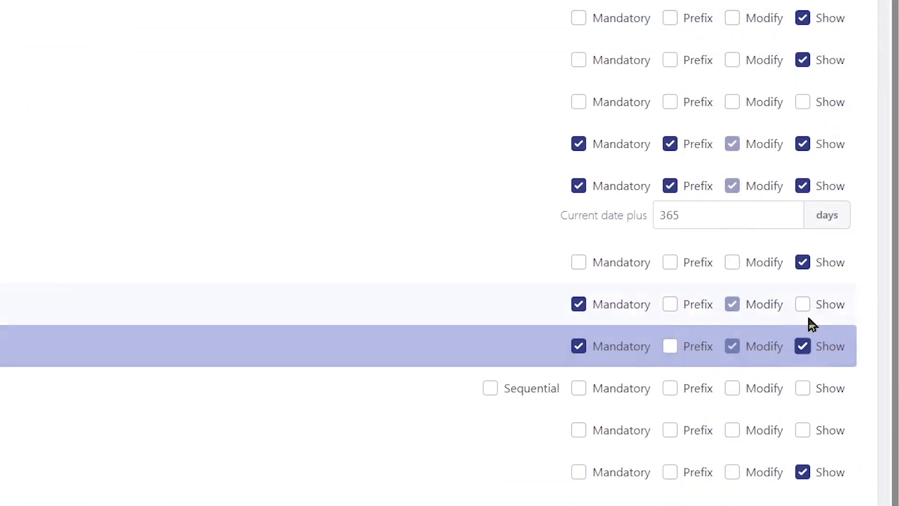
{"action": "left_click", "coordinate": [805, 310]}
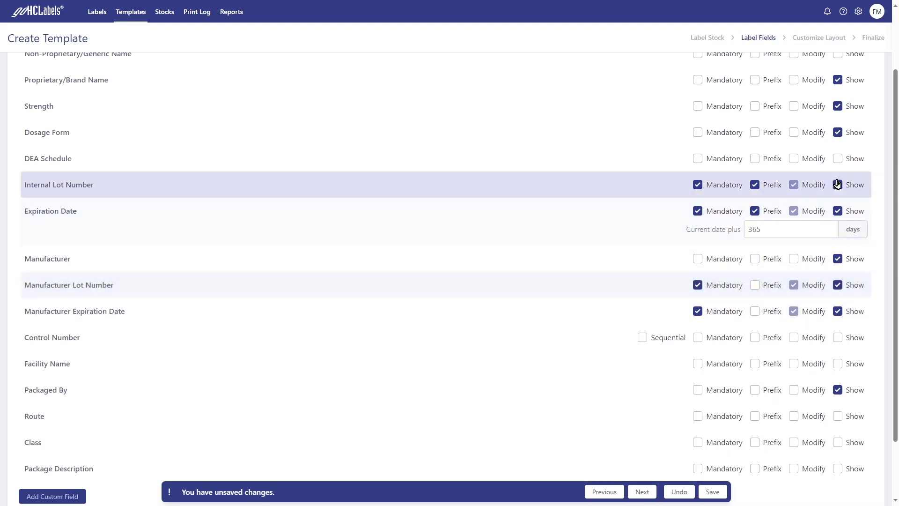
{"action": "left_click", "coordinate": [839, 185]}
{"action": "left_click", "coordinate": [755, 185]}
{"action": "left_click", "coordinate": [725, 185]}
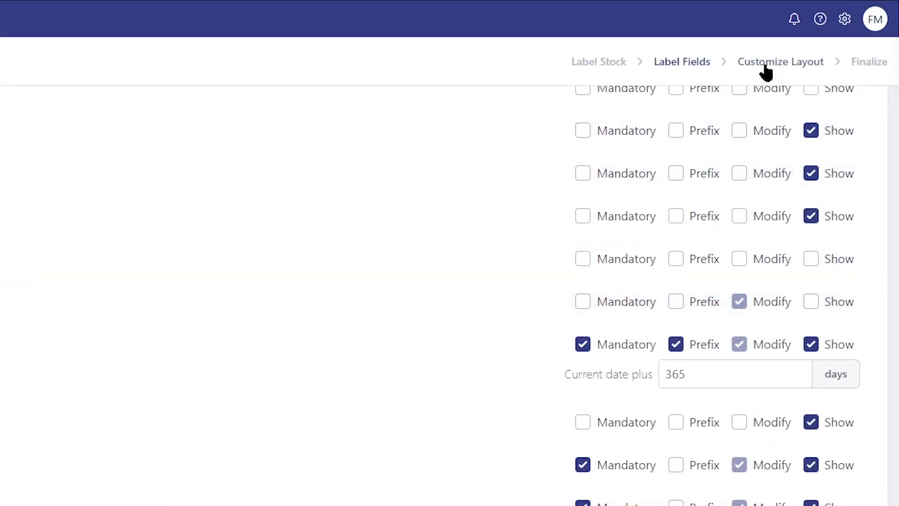
{"action": "left_click", "coordinate": [763, 67]}
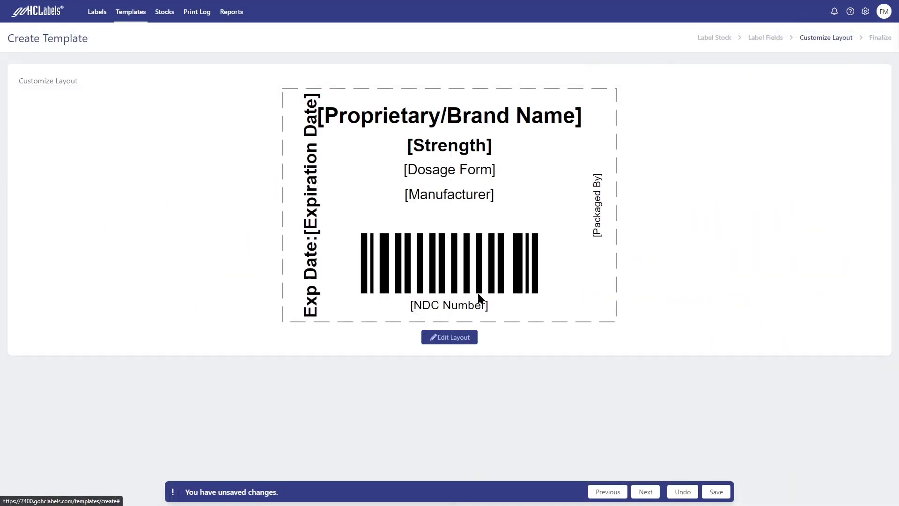
Step: Insert the Manufacturer Lot Number data field onto the label in the layout editor
{"action": "left_click", "coordinate": [457, 339]}
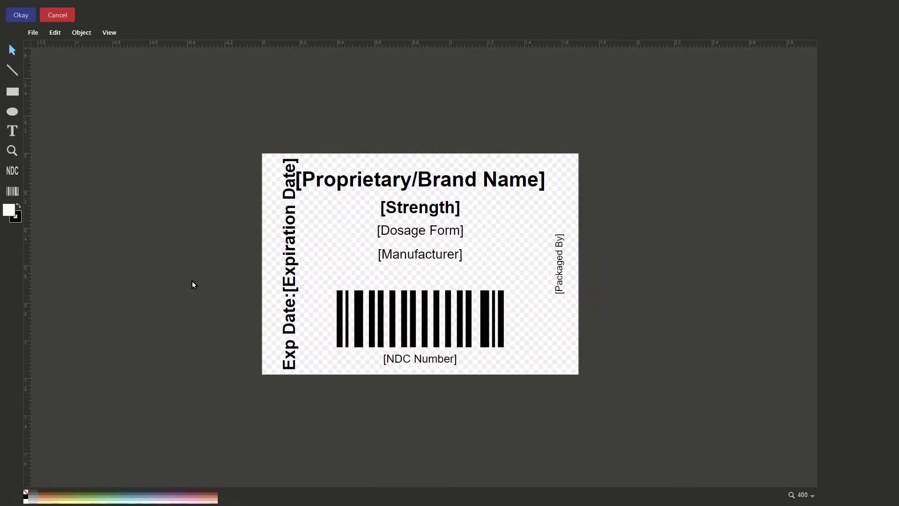
{"action": "left_click", "coordinate": [12, 171]}
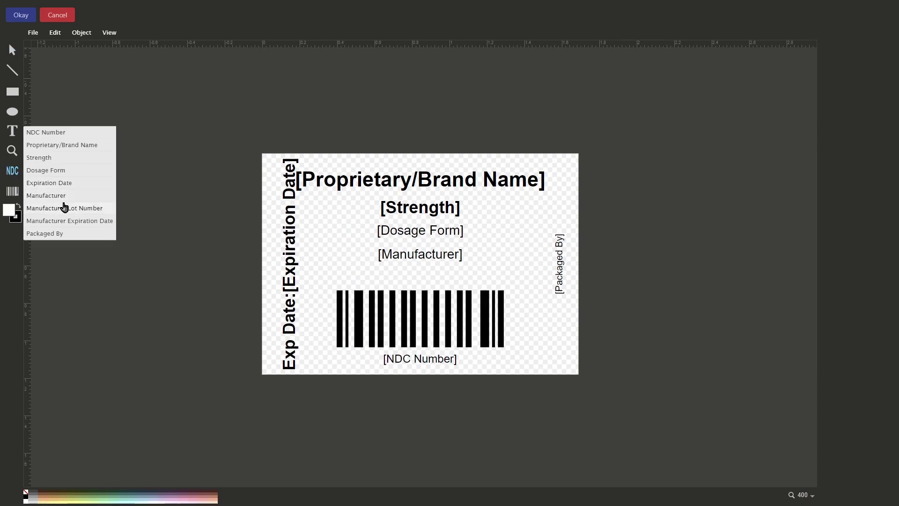
{"action": "left_click", "coordinate": [63, 208]}
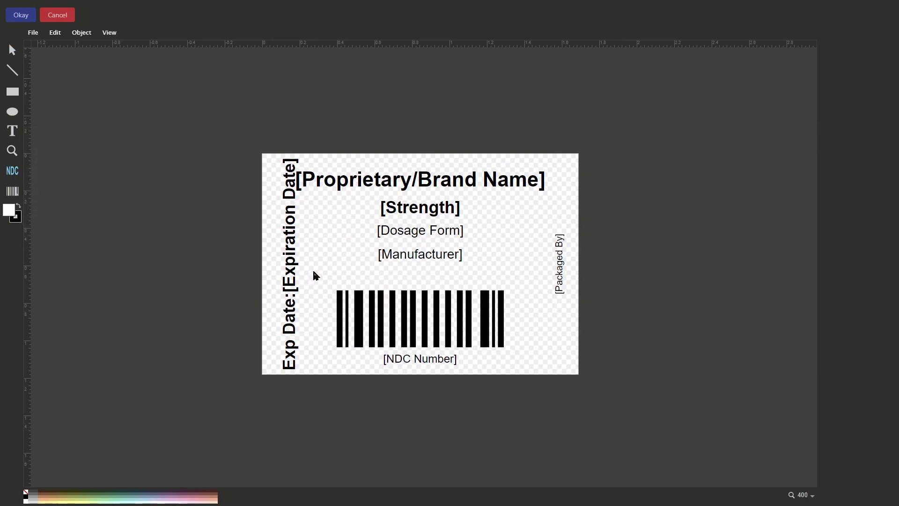
{"action": "left_click", "coordinate": [21, 15]}
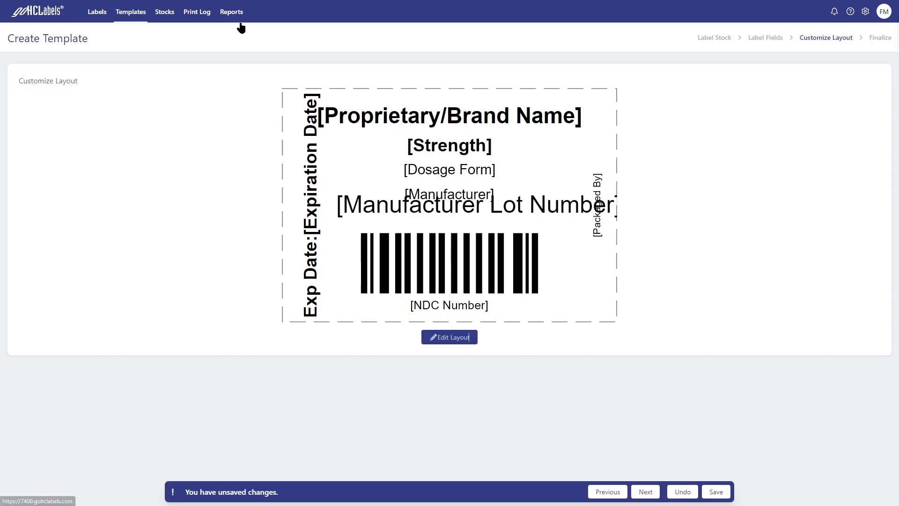
Step: Enable the Prefix for the Manufacturer Lot Number field in the label field settings
{"action": "left_click", "coordinate": [764, 37]}
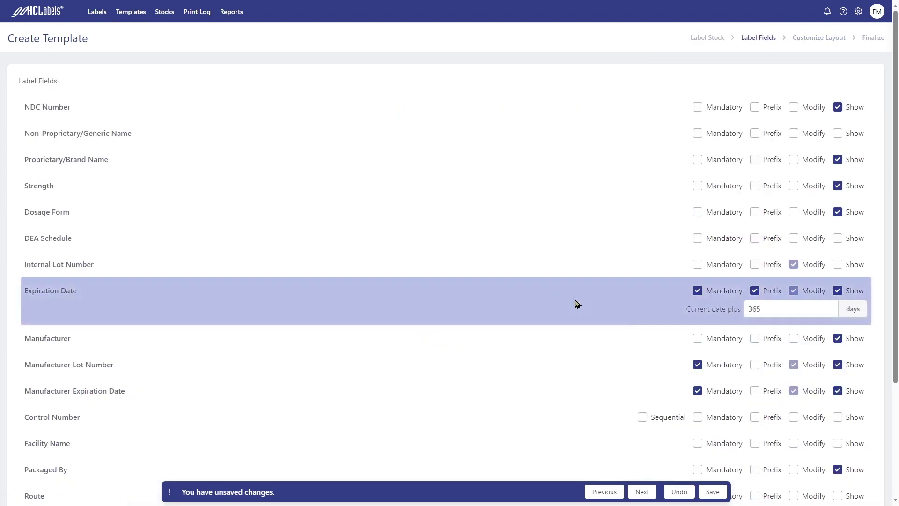
{"action": "left_click", "coordinate": [771, 365]}
{"action": "left_click", "coordinate": [839, 41]}
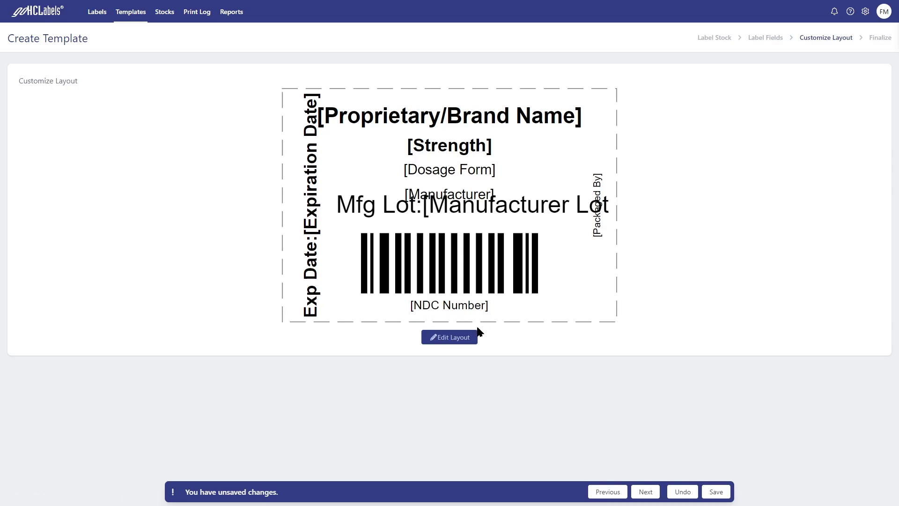
Step: Style the Mfg Lot text: middle anchor, font size 7, centred horizontally just above the barcode
{"action": "left_click", "coordinate": [461, 334]}
{"action": "left_click", "coordinate": [460, 268]}
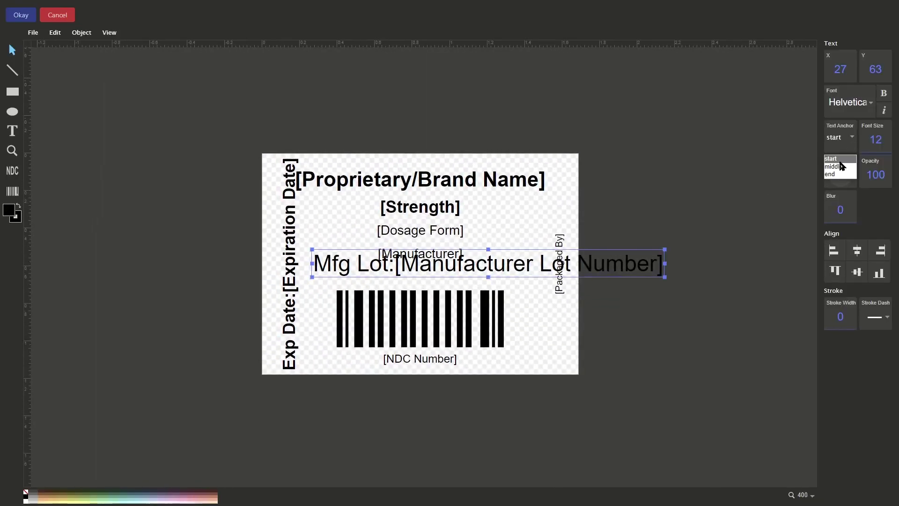
{"action": "left_click", "coordinate": [848, 141]}
{"action": "left_click", "coordinate": [840, 172]}
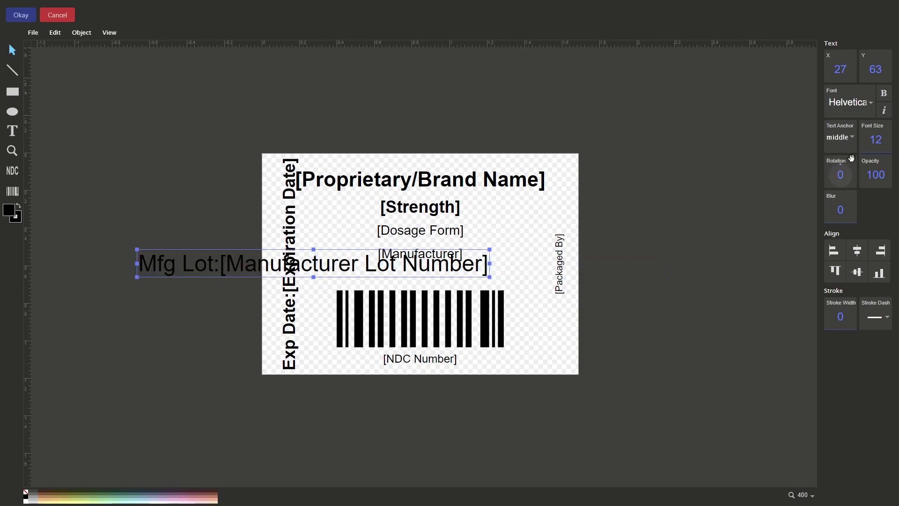
{"action": "left_click", "coordinate": [869, 141]}
{"action": "type", "text": "7"}
{"action": "key", "text": "Return"}
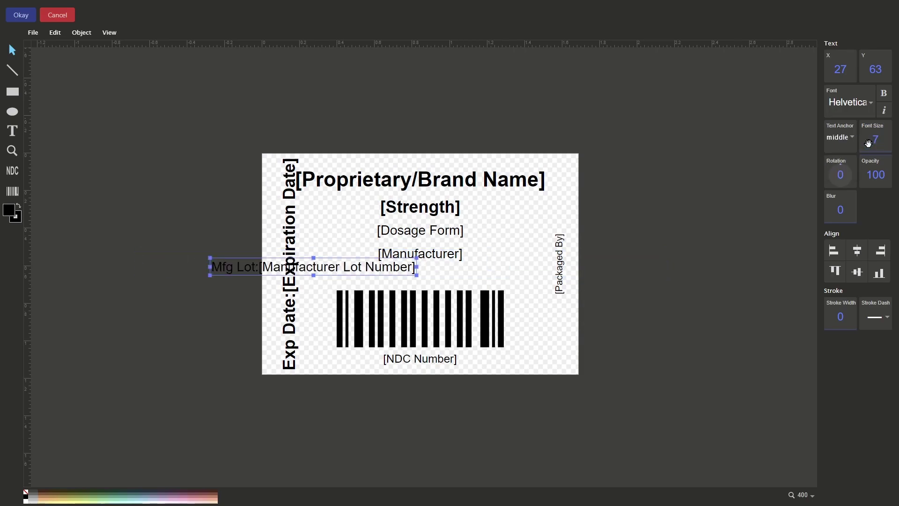
{"action": "left_click", "coordinate": [858, 251]}
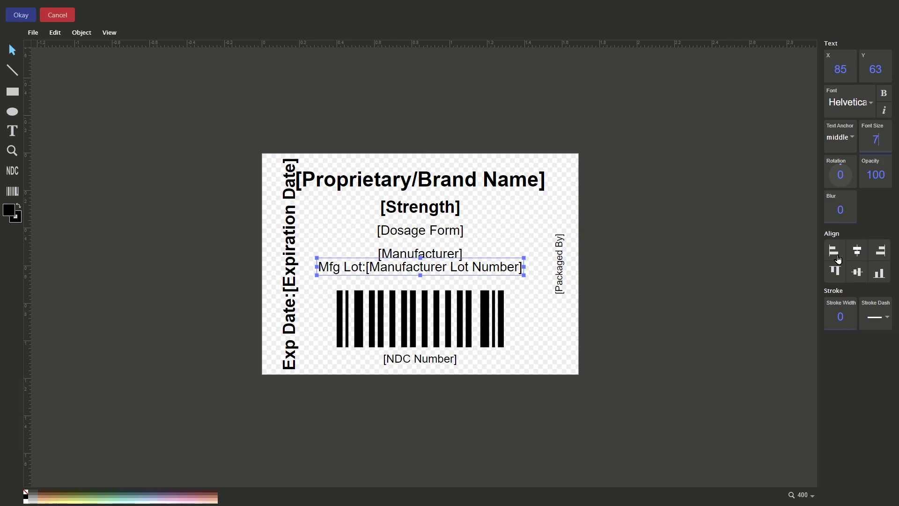
{"action": "key", "text": "Down"}
{"action": "key", "text": "Down"}
{"action": "key", "text": "Down"}
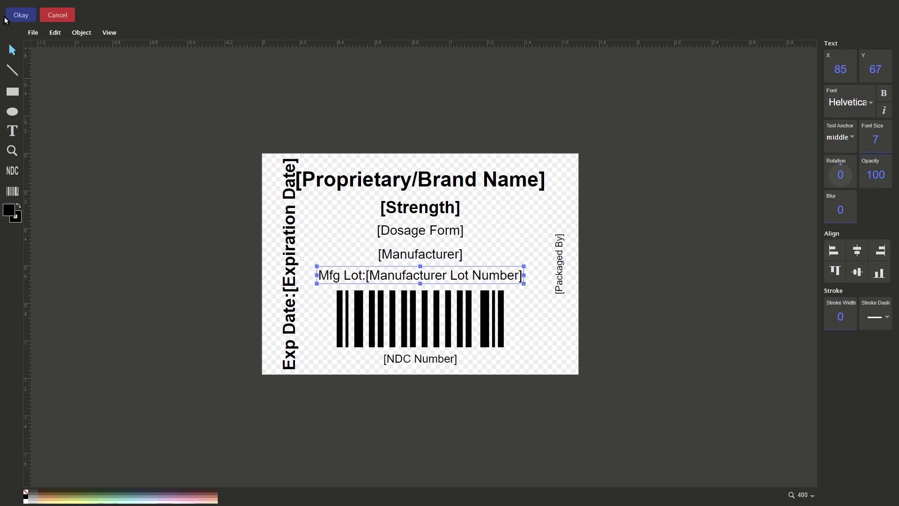
{"action": "left_click", "coordinate": [7, 16]}
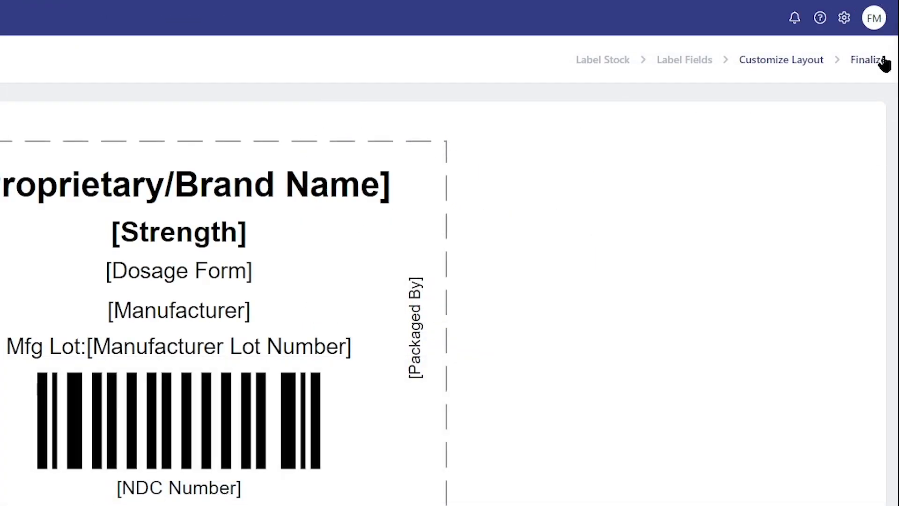
Step: Name the template 6121 - Standard Template on the Finalize step and save it
{"action": "left_click", "coordinate": [871, 60]}
{"action": "left_click", "coordinate": [369, 168]}
{"action": "type", "text": "6121 - Standard Template"}
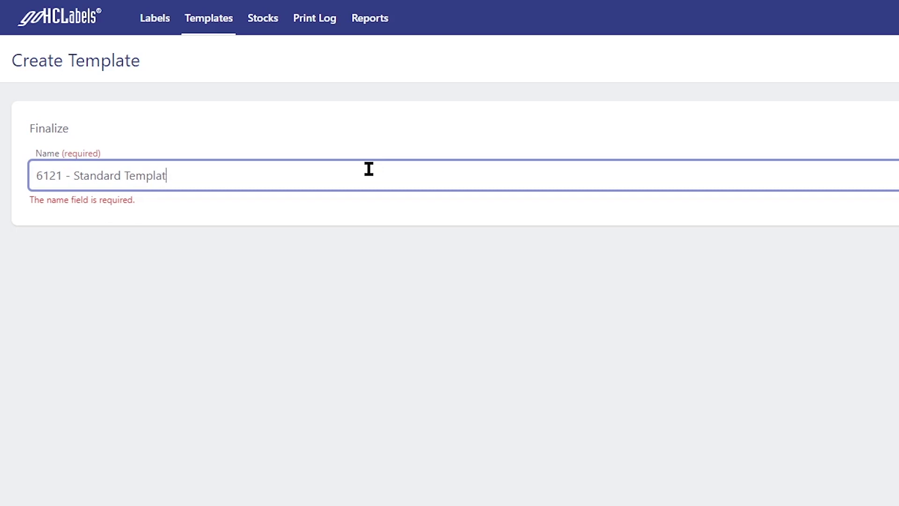
{"action": "left_click", "coordinate": [722, 495]}
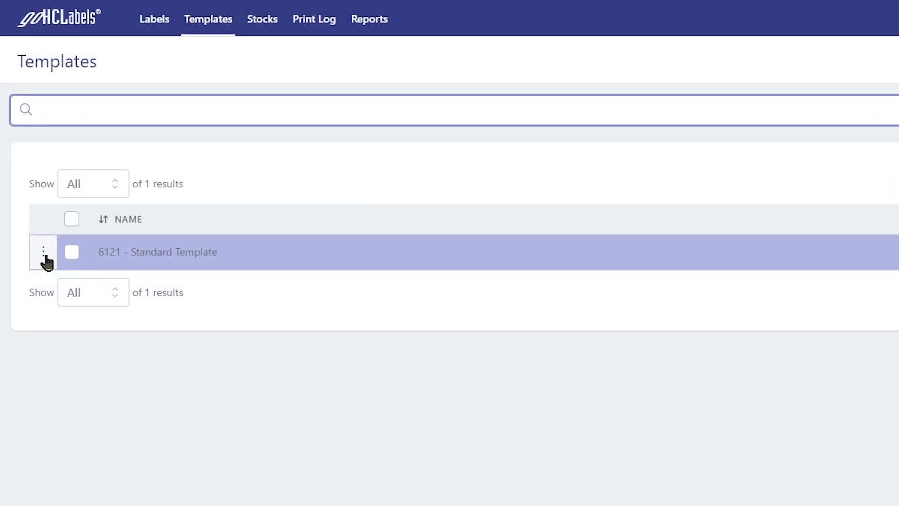
Step: Make a copy of the standard template and advance to its layout step
{"action": "left_click", "coordinate": [44, 259]}
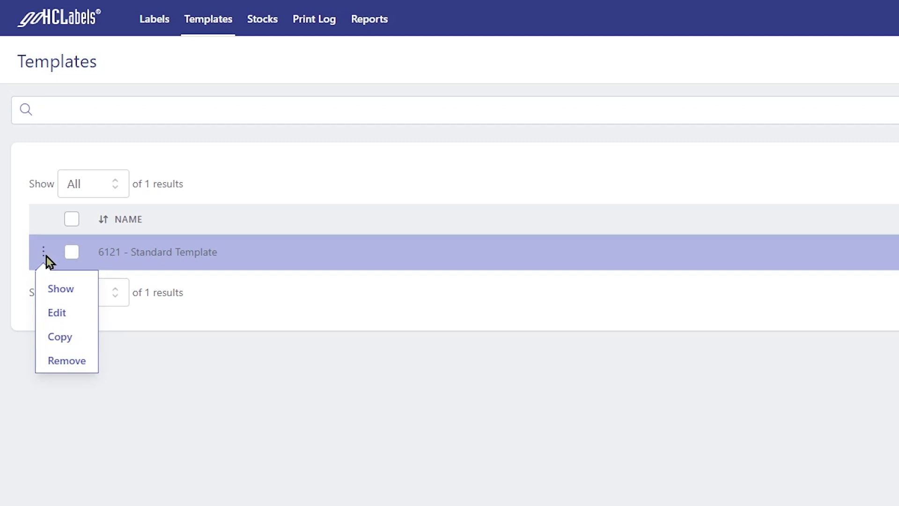
{"action": "left_click", "coordinate": [74, 342]}
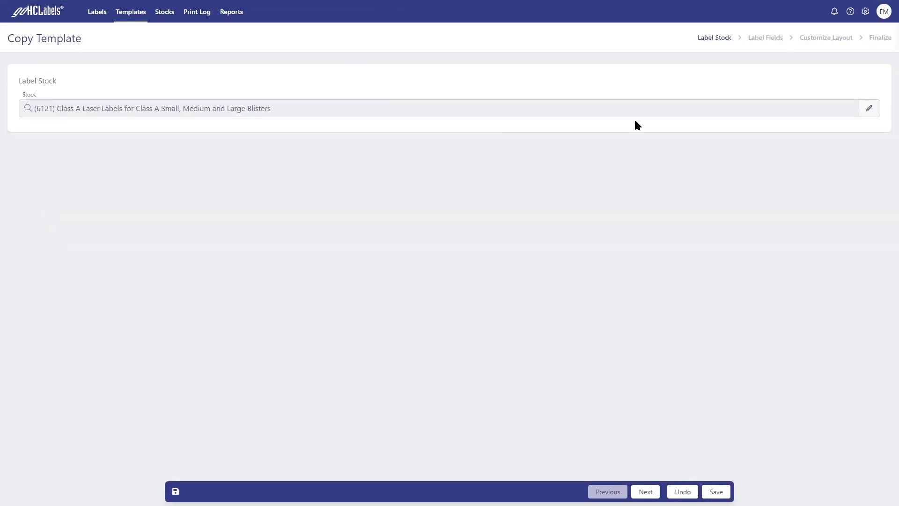
{"action": "left_click", "coordinate": [765, 38]}
{"action": "left_click", "coordinate": [817, 38]}
Step: Draw a circle right of [Strength] and place a DEA Schedule field on the label
{"action": "left_click", "coordinate": [467, 338]}
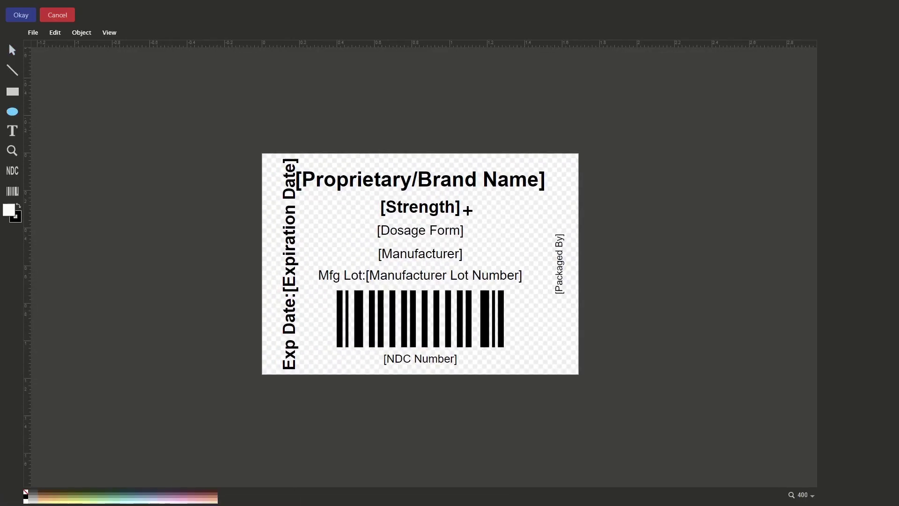
{"action": "left_click_drag", "start_coordinate": [484, 212], "coordinate": [530, 259]}
{"action": "left_click", "coordinate": [12, 171]}
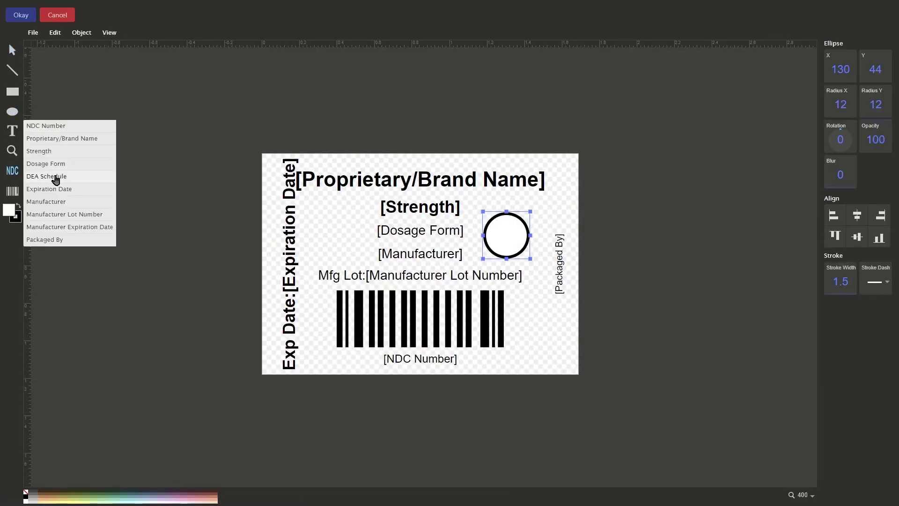
{"action": "left_click", "coordinate": [56, 180]}
{"action": "left_click", "coordinate": [457, 245]}
Step: Set the DEA Schedule text to bold Georgia with a middle anchor
{"action": "left_click", "coordinate": [852, 98]}
{"action": "left_click", "coordinate": [840, 141]}
{"action": "left_click", "coordinate": [884, 93]}
{"action": "left_click", "coordinate": [839, 139]}
{"action": "left_click", "coordinate": [836, 167]}
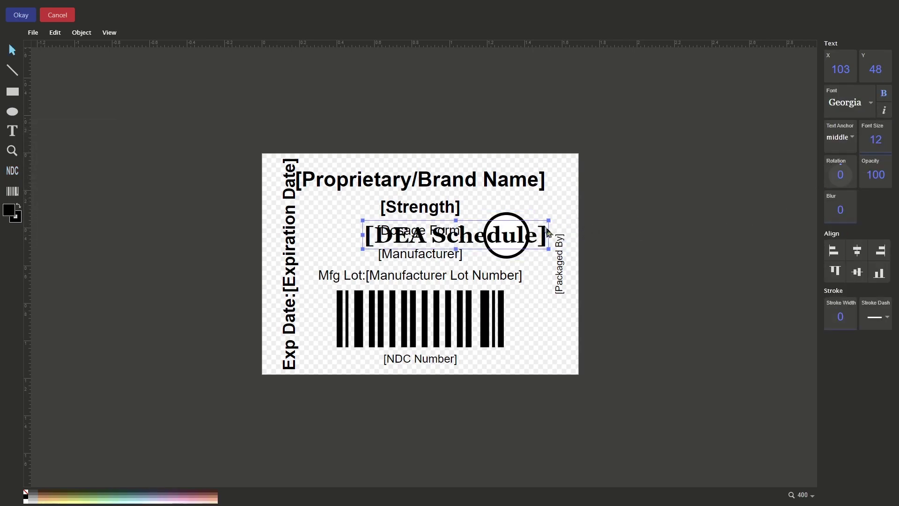
Step: Centre the DEA Schedule text inside the circle and position the pair up and right
{"action": "left_click_drag", "start_coordinate": [531, 237], "coordinate": [580, 239]}
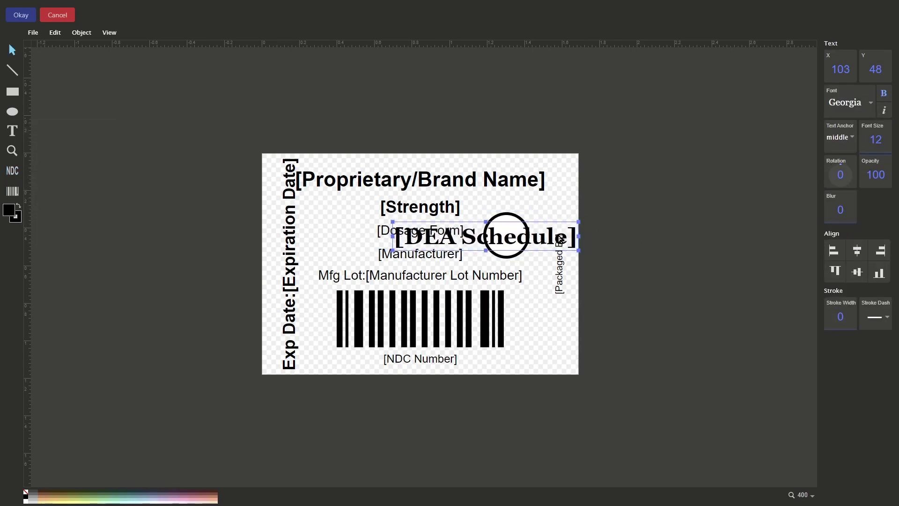
{"action": "left_click", "coordinate": [526, 249], "text": "shift"}
{"action": "left_click", "coordinate": [858, 76]}
{"action": "left_click", "coordinate": [858, 97]}
{"action": "left_click_drag", "start_coordinate": [510, 241], "coordinate": [515, 226]}
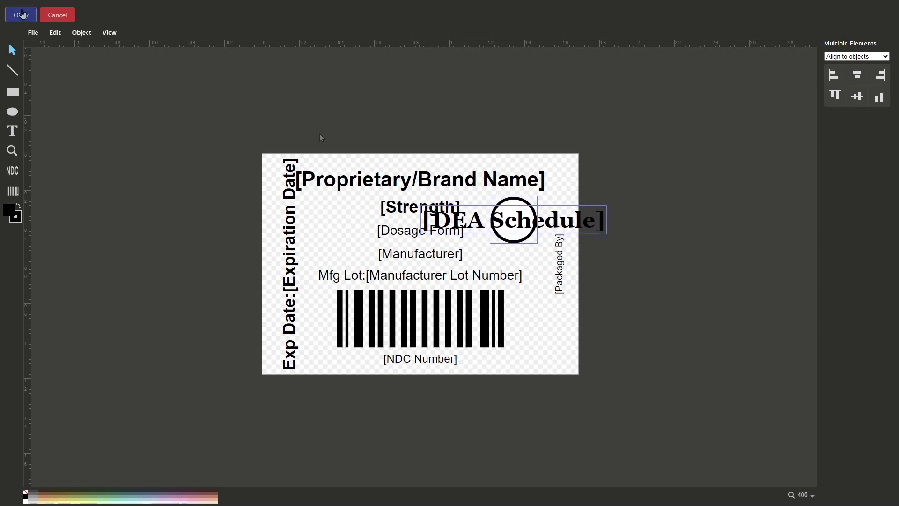
{"action": "left_click", "coordinate": [26, 14]}
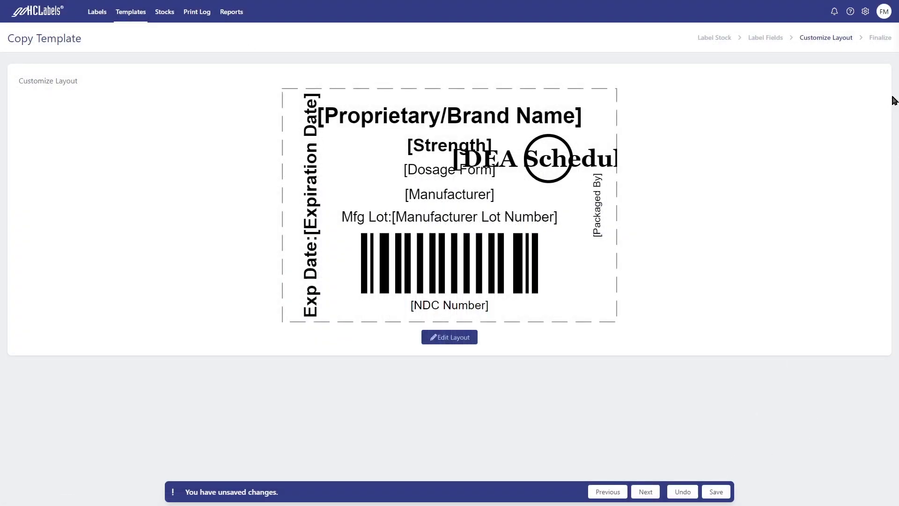
Step: Rename the copy to 6121 - Controlled Template and save it
{"action": "left_click", "coordinate": [882, 37]}
{"action": "left_click_drag", "start_coordinate": [112, 111], "coordinate": [191, 120]}
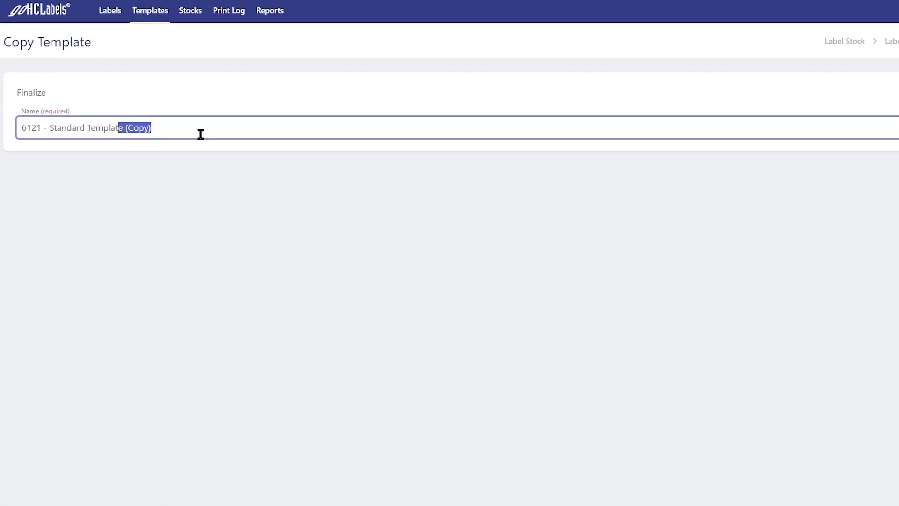
{"action": "key", "text": "BackSpace"}
{"action": "key", "text": "BackSpace"}
{"action": "key", "text": "BackSpace"}
{"action": "key", "text": "BackSpace"}
{"action": "key", "text": "BackSpace"}
{"action": "key", "text": "BackSpace"}
{"action": "type", "text": "6121 - Controlled Tem"}
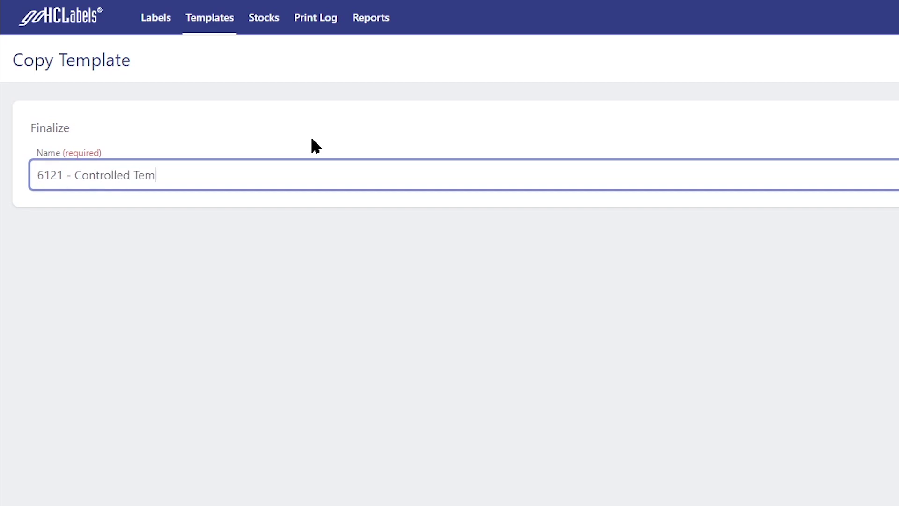
{"action": "type", "text": "plate"}
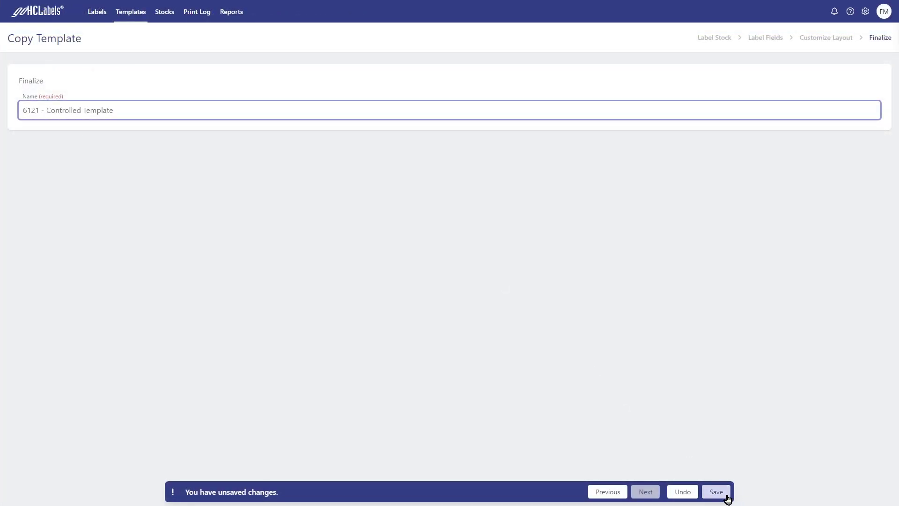
{"action": "left_click", "coordinate": [726, 495]}
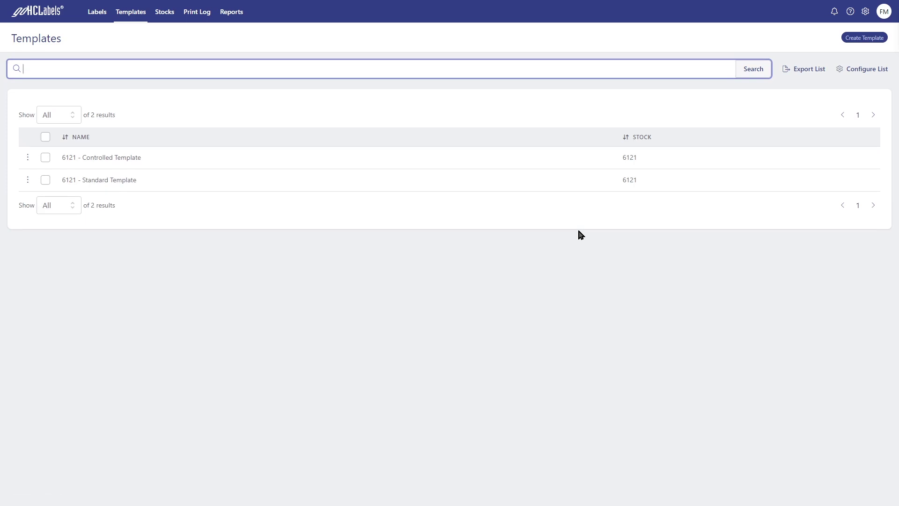
Step: Go to the Repackage Report, glancing at its column configuration and save-copy options
{"action": "left_click", "coordinate": [800, 47]}
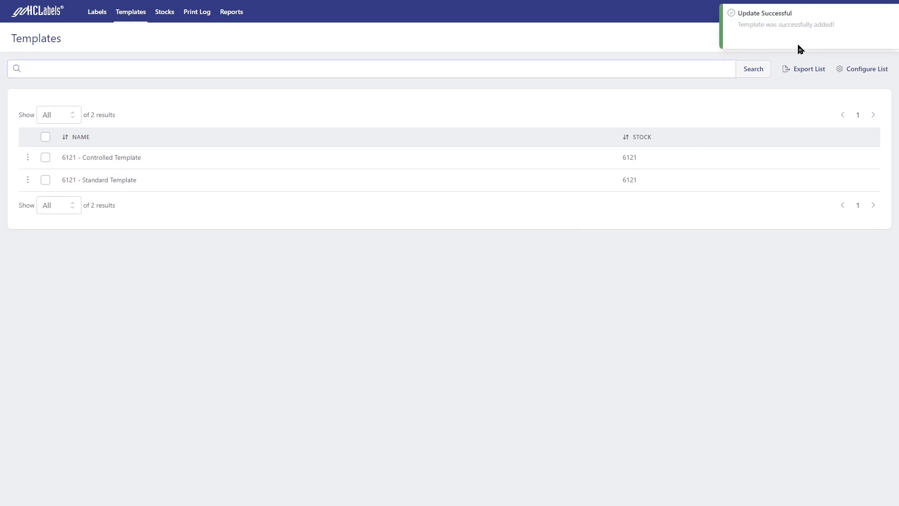
{"action": "left_click", "coordinate": [237, 13]}
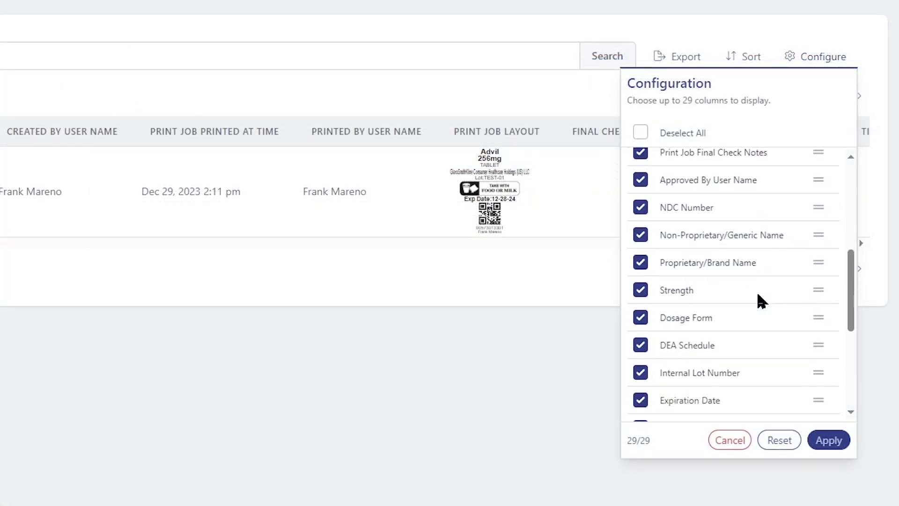
{"action": "scroll", "coordinate": [757, 291], "scroll_direction": "down", "scroll_amount": 3}
{"action": "scroll", "coordinate": [757, 290], "scroll_direction": "down", "scroll_amount": 2}
{"action": "scroll", "coordinate": [759, 298], "scroll_direction": "down", "scroll_amount": 1}
{"action": "left_click", "coordinate": [762, 32]}
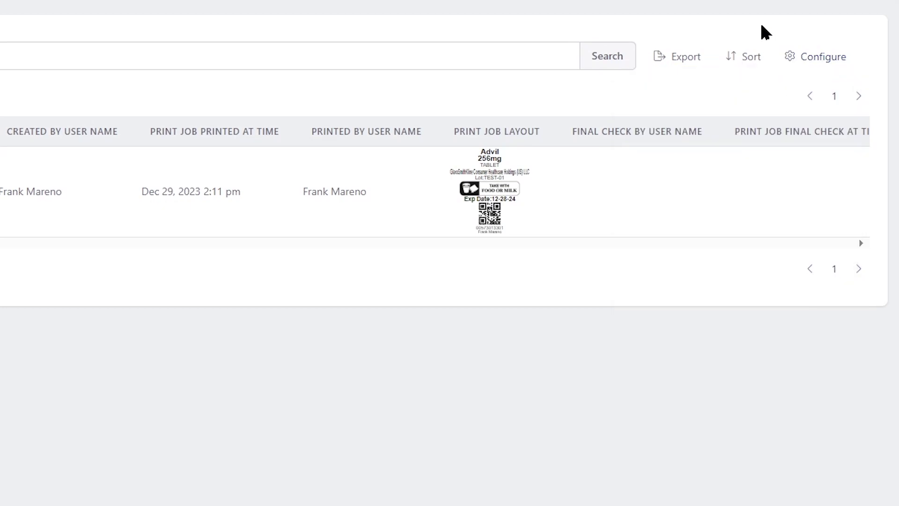
{"action": "left_click", "coordinate": [839, 71]}
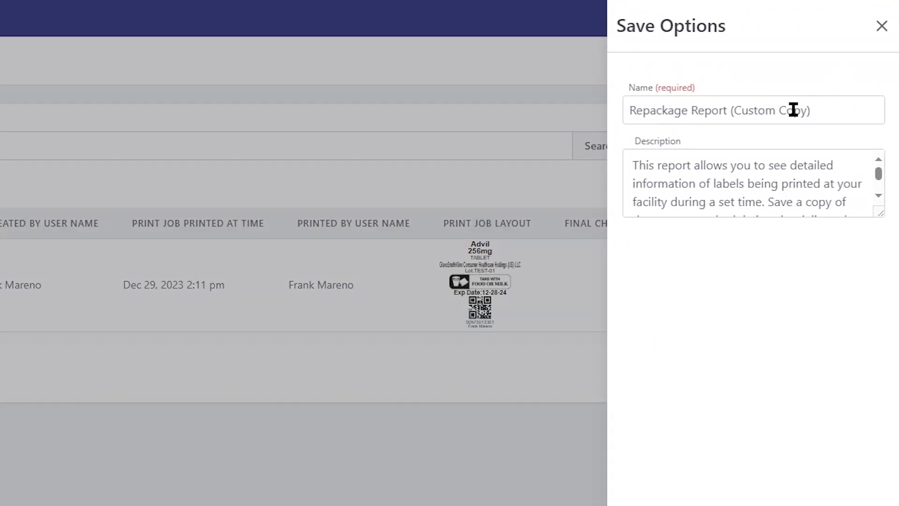
{"action": "left_click", "coordinate": [518, 115]}
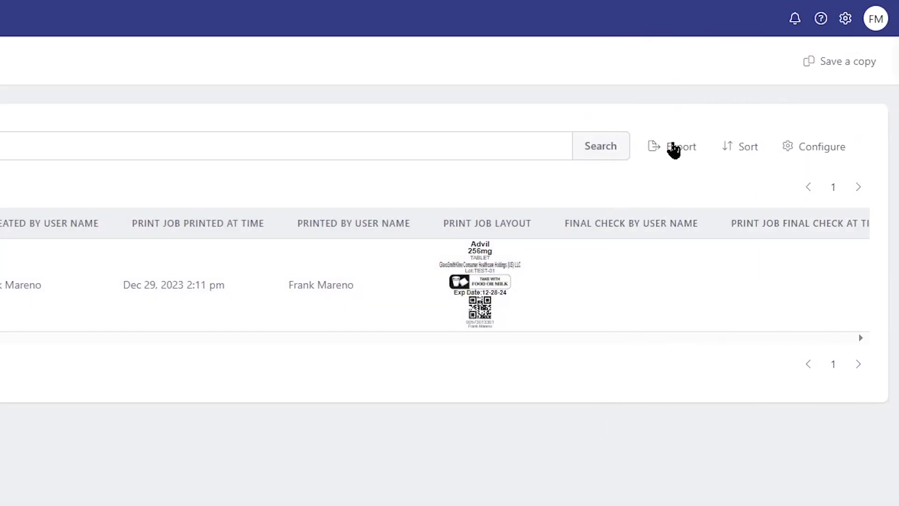
Step: Export the Repackage Report as a Tabloid, landscape PDF
{"action": "left_click", "coordinate": [673, 156]}
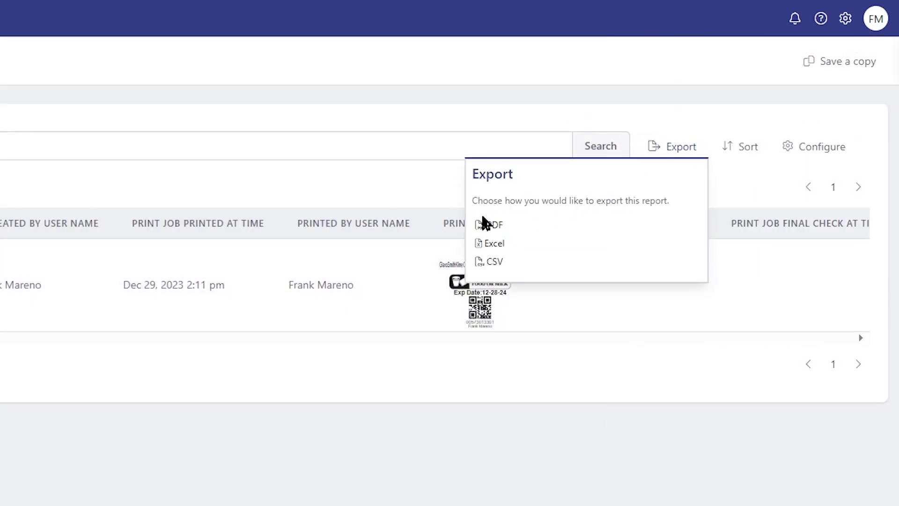
{"action": "left_click", "coordinate": [483, 224]}
{"action": "left_click", "coordinate": [702, 113]}
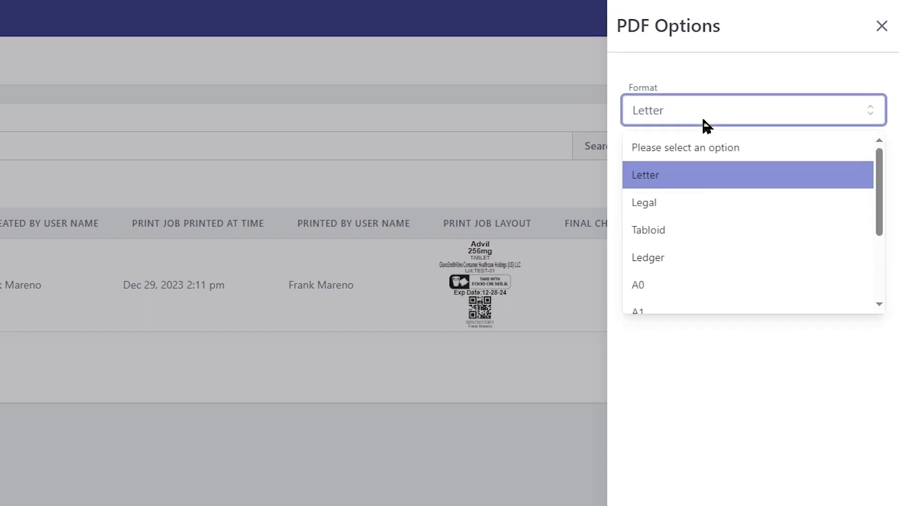
{"action": "left_click", "coordinate": [675, 229]}
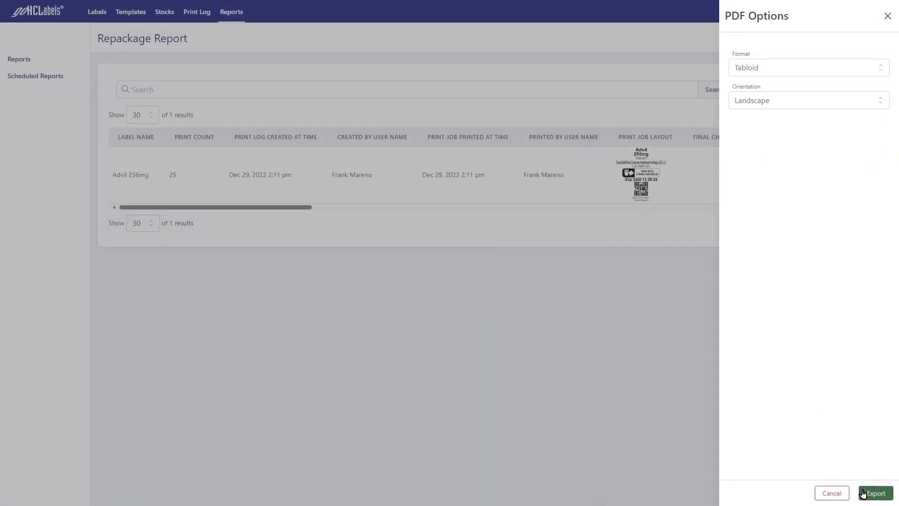
{"action": "left_click", "coordinate": [865, 496]}
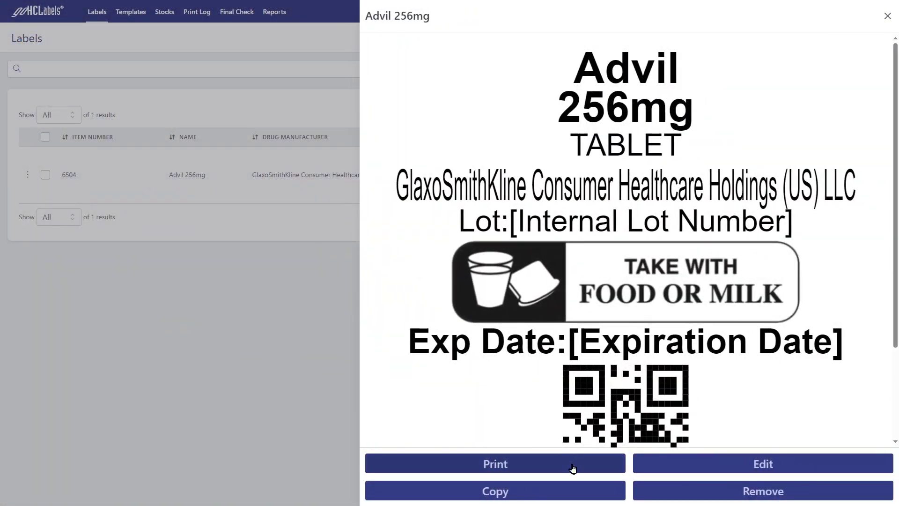
Step: Print the Advil 256mg label with Internal Lot Number set to TEST
{"action": "left_click", "coordinate": [572, 464]}
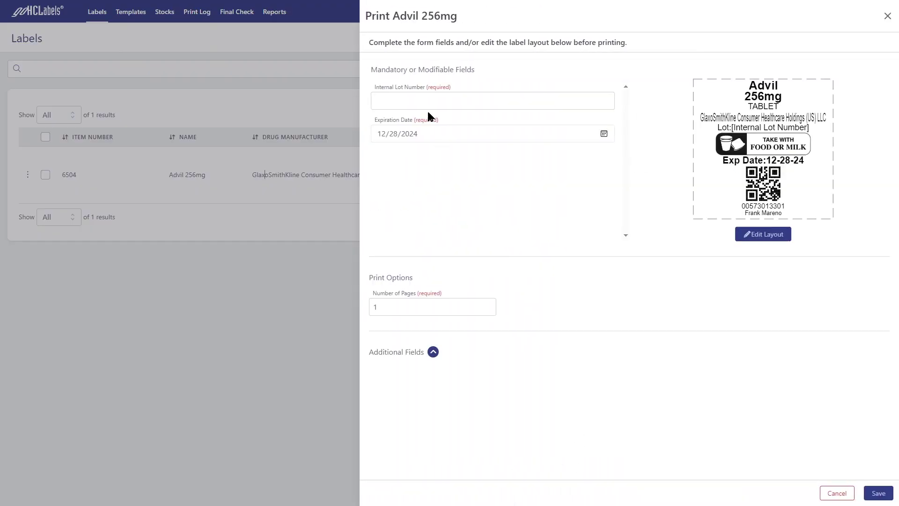
{"action": "left_click", "coordinate": [429, 100]}
{"action": "type", "text": "TEST"}
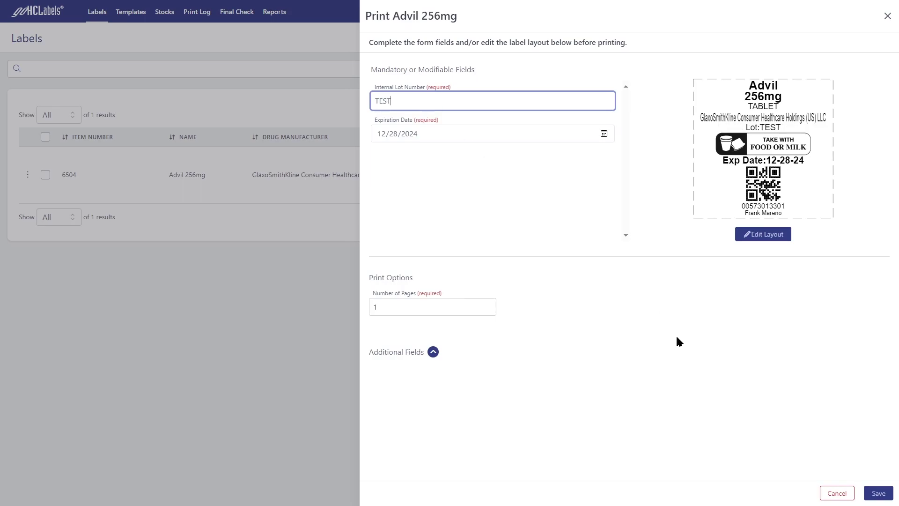
{"action": "left_click", "coordinate": [869, 492]}
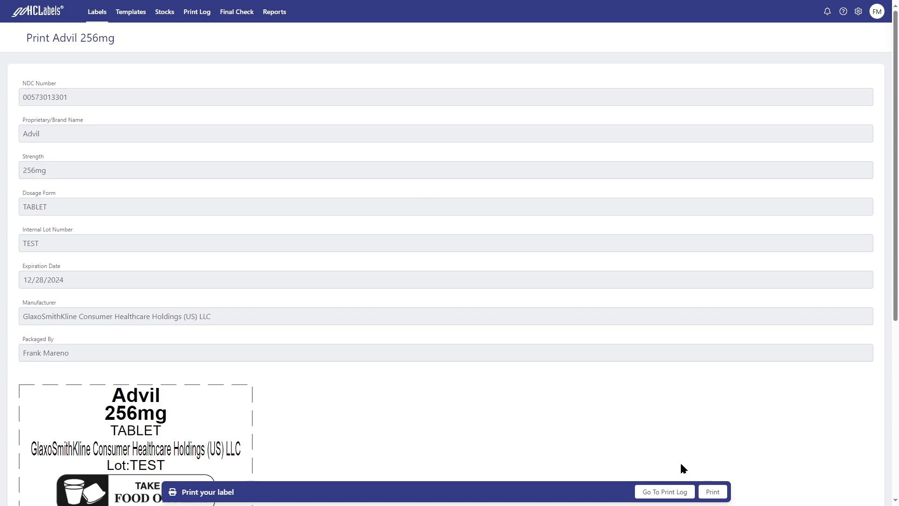
{"action": "left_click", "coordinate": [709, 493]}
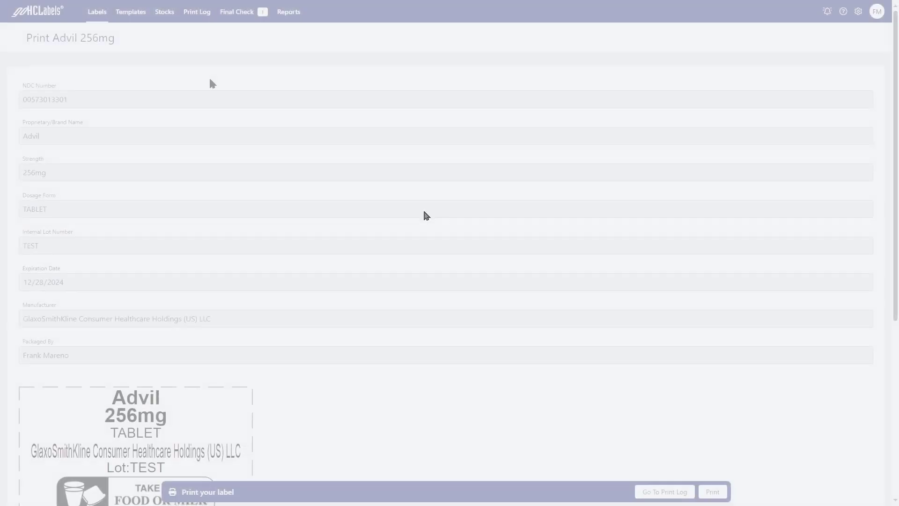
Step: Approve the Advil 256mg job in Final Check with Packaged Quantity 20 and note '5 Labels not needed'
{"action": "left_click", "coordinate": [237, 13]}
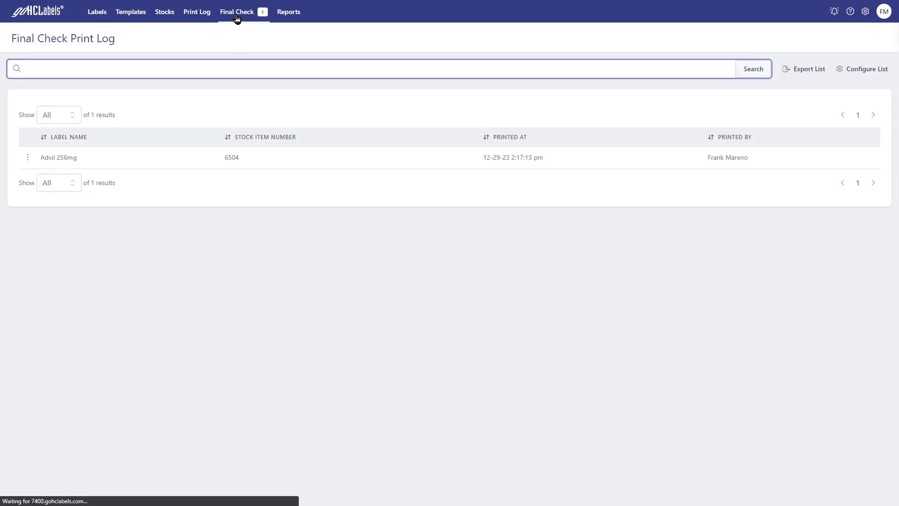
{"action": "left_click", "coordinate": [273, 162]}
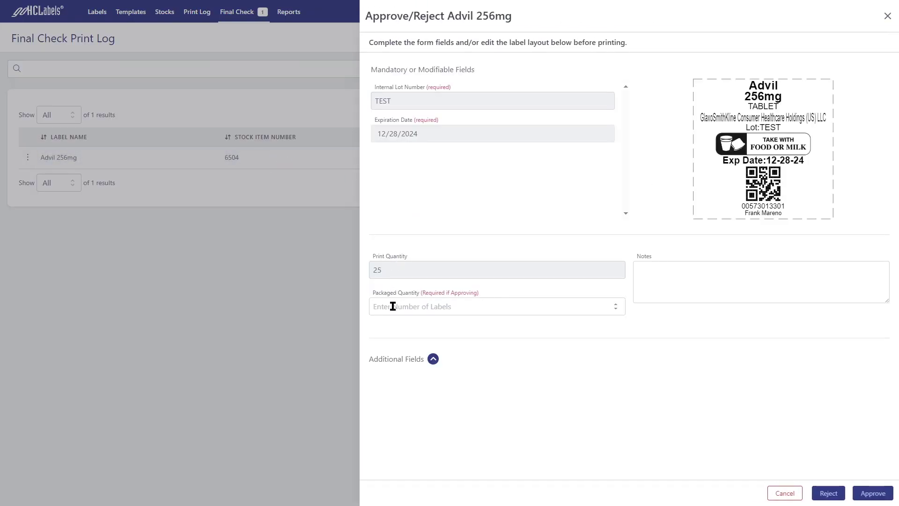
{"action": "left_click", "coordinate": [392, 309]}
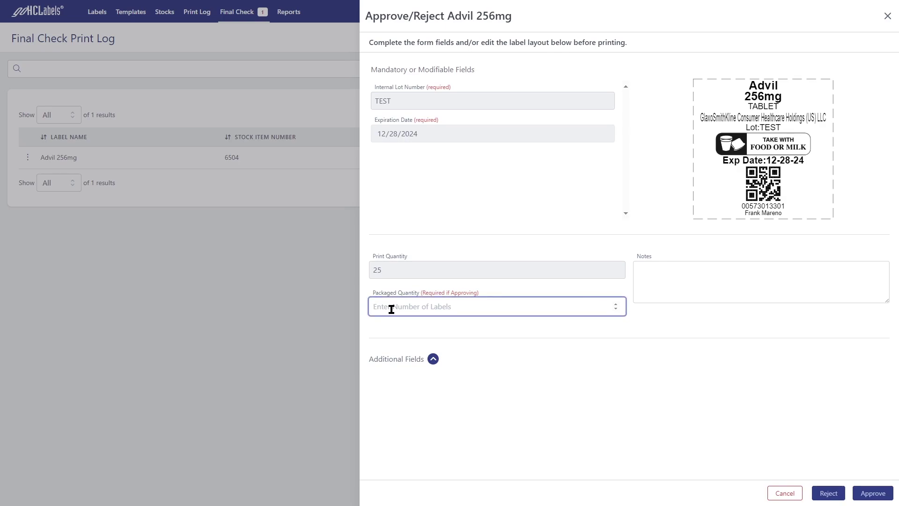
{"action": "type", "text": "20"}
{"action": "left_click", "coordinate": [710, 284]}
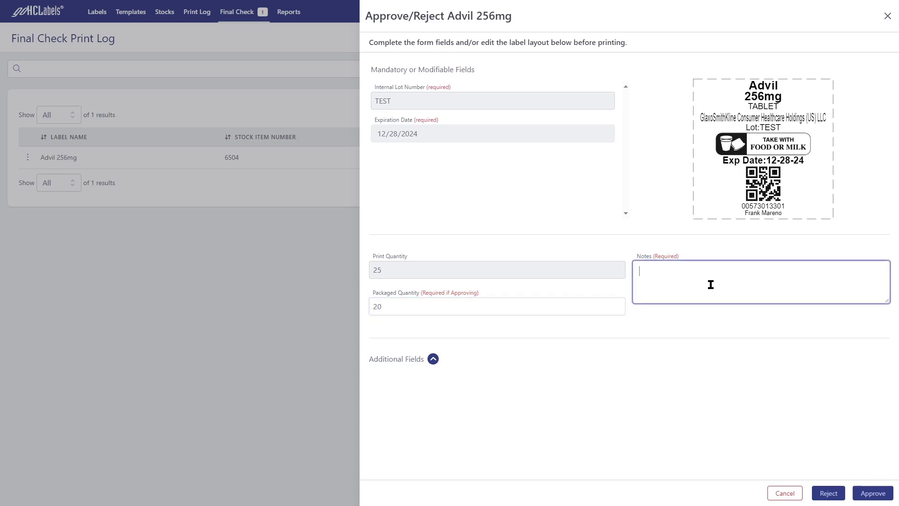
{"action": "type", "text": "5 La"}
{"action": "type", "text": "bel"}
{"action": "type", "text": "s "}
{"action": "type", "text": "not needed"}
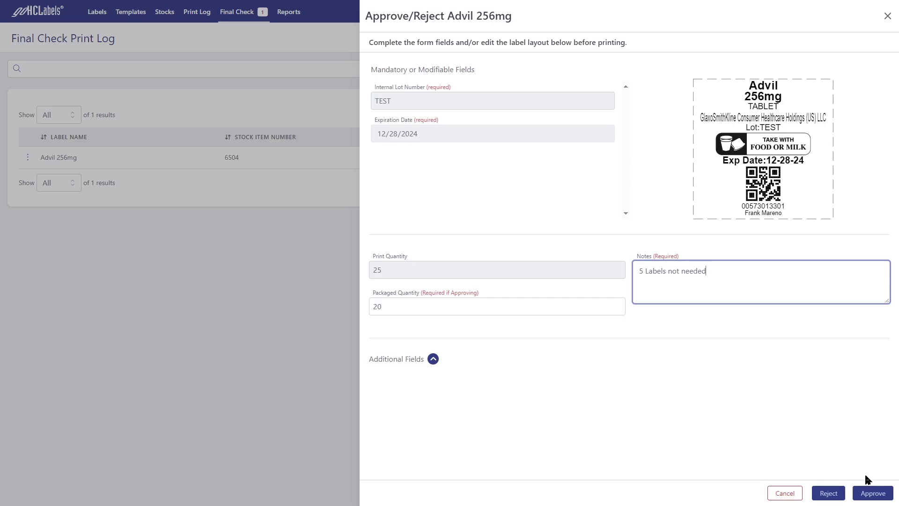
{"action": "left_click", "coordinate": [868, 490]}
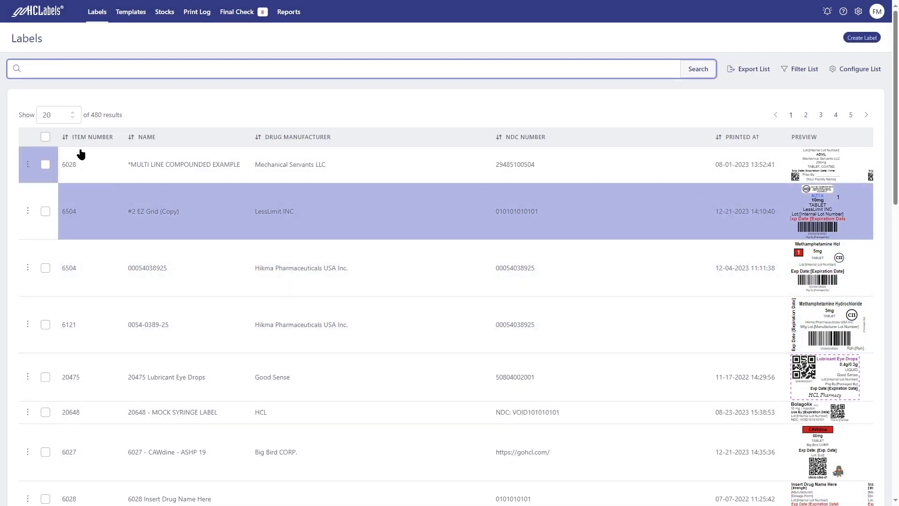
Step: Try a bulk edit on every label on the page, then cancel it
{"action": "left_click", "coordinate": [46, 135]}
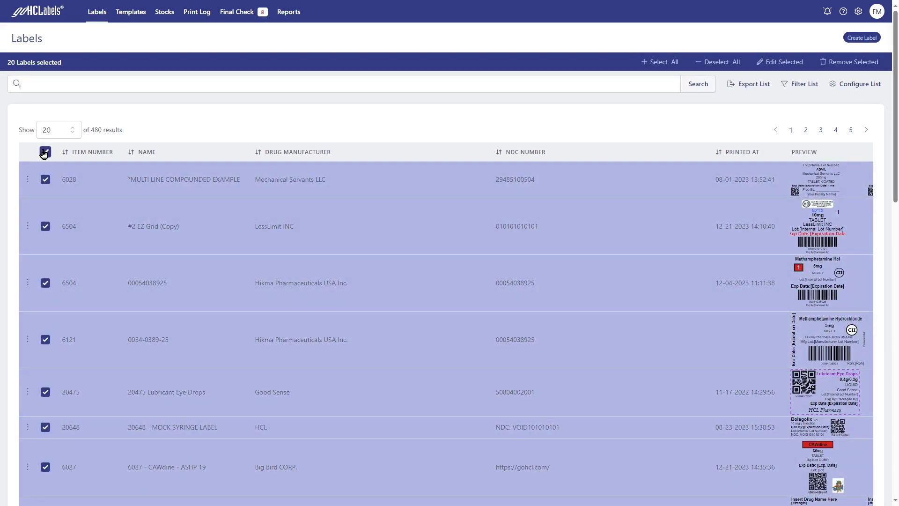
{"action": "left_click", "coordinate": [770, 66]}
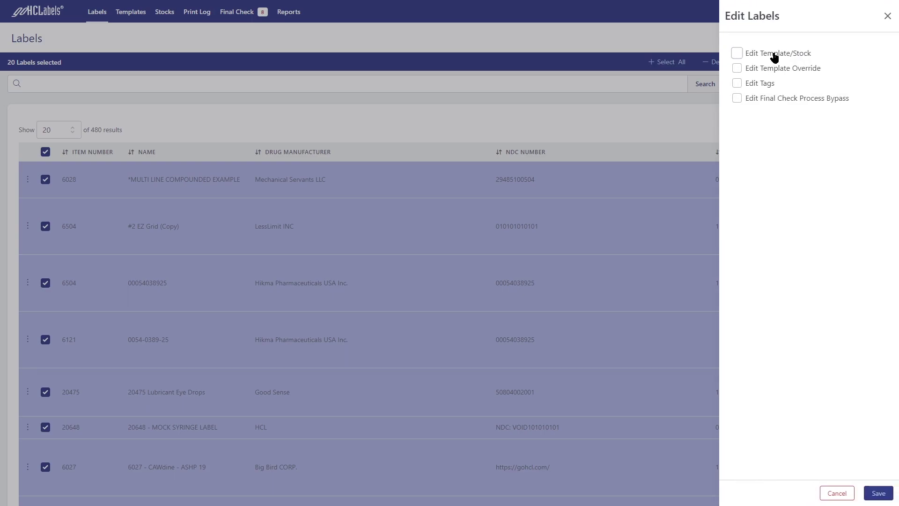
{"action": "left_click", "coordinate": [837, 493]}
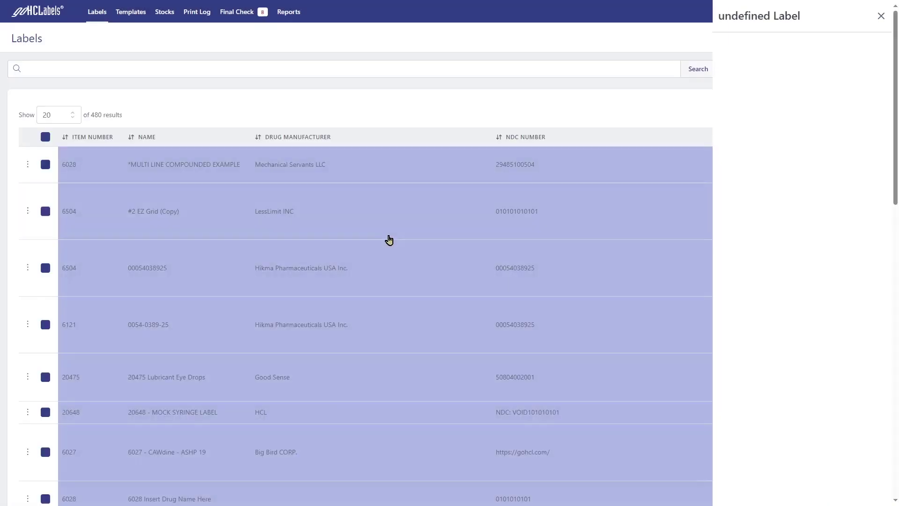
Step: Search the labels for 6121 and select all results except item 8041
{"action": "left_click", "coordinate": [140, 66]}
{"action": "type", "text": "6121"}
{"action": "key", "text": "Return"}
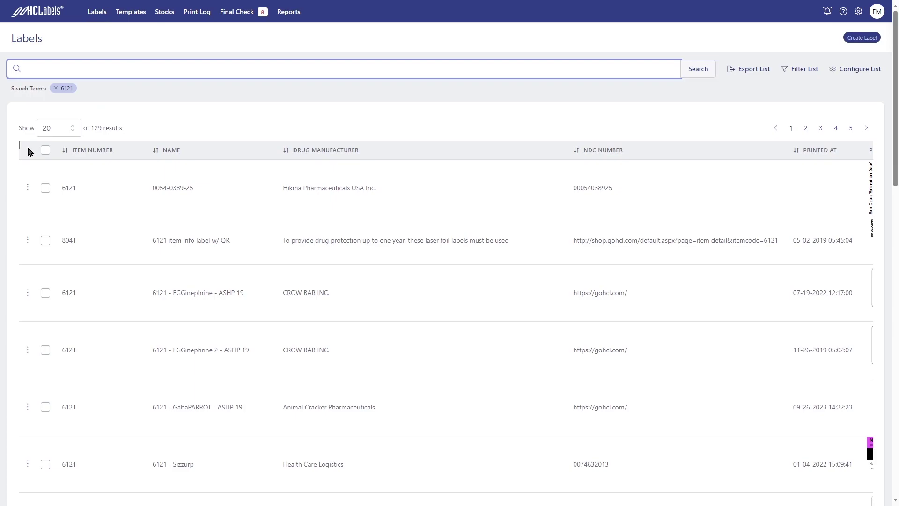
{"action": "left_click", "coordinate": [27, 144]}
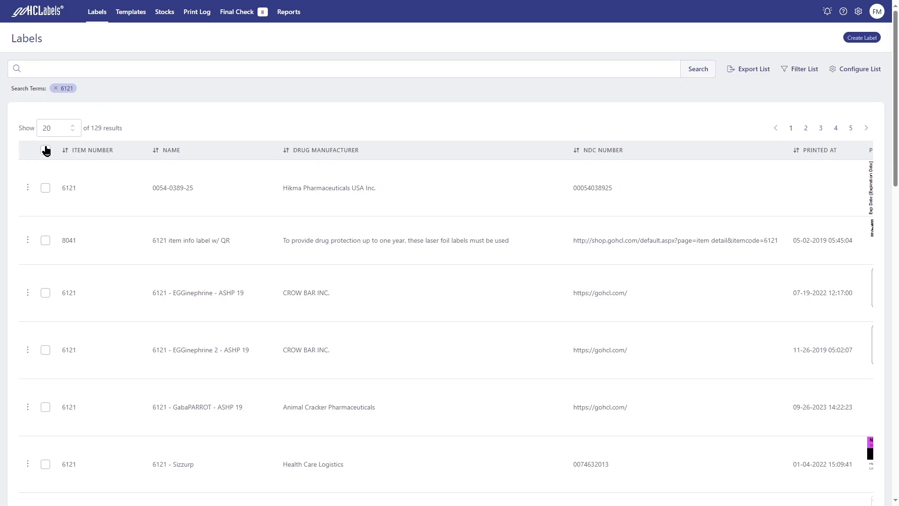
{"action": "left_click", "coordinate": [47, 151]}
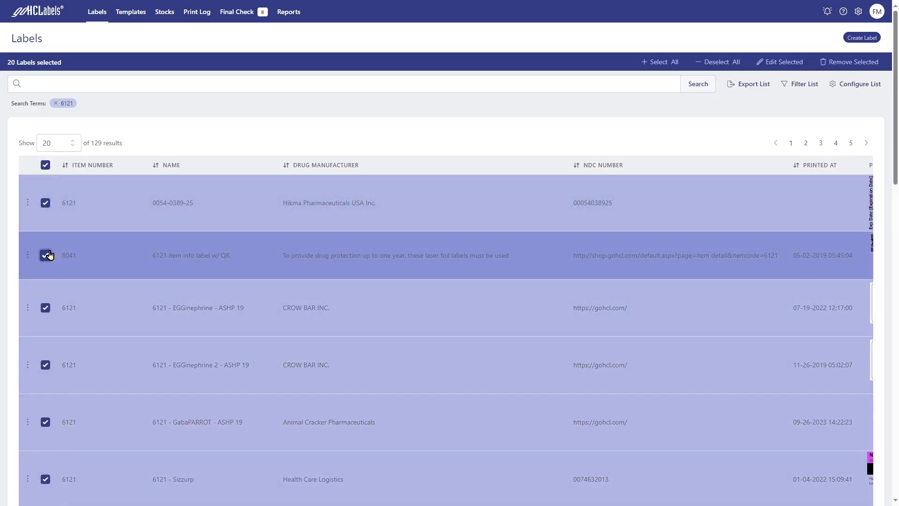
{"action": "left_click", "coordinate": [45, 254]}
Step: Bulk-edit the selected labels to use template 6504 BRAND 2 via Edit Template/Stock
{"action": "left_click", "coordinate": [777, 62]}
{"action": "left_click", "coordinate": [779, 54]}
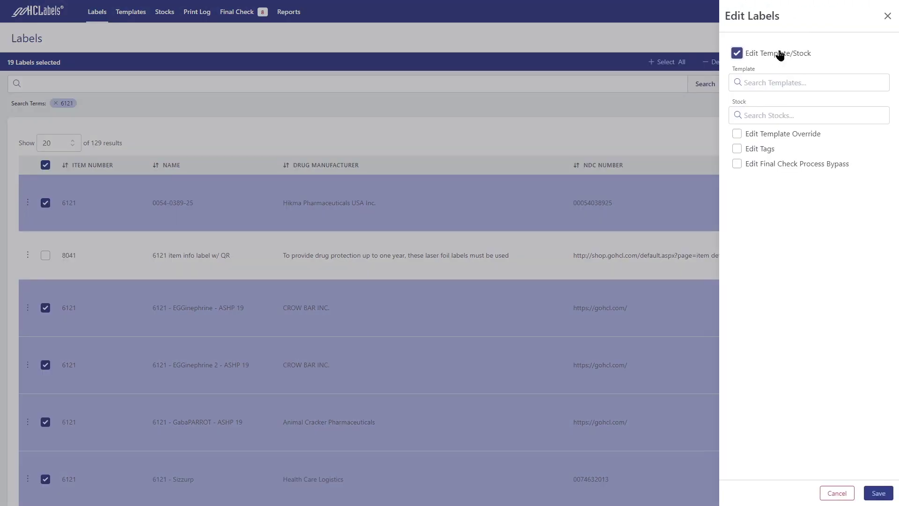
{"action": "left_click", "coordinate": [777, 83]}
{"action": "type", "text": "6504"}
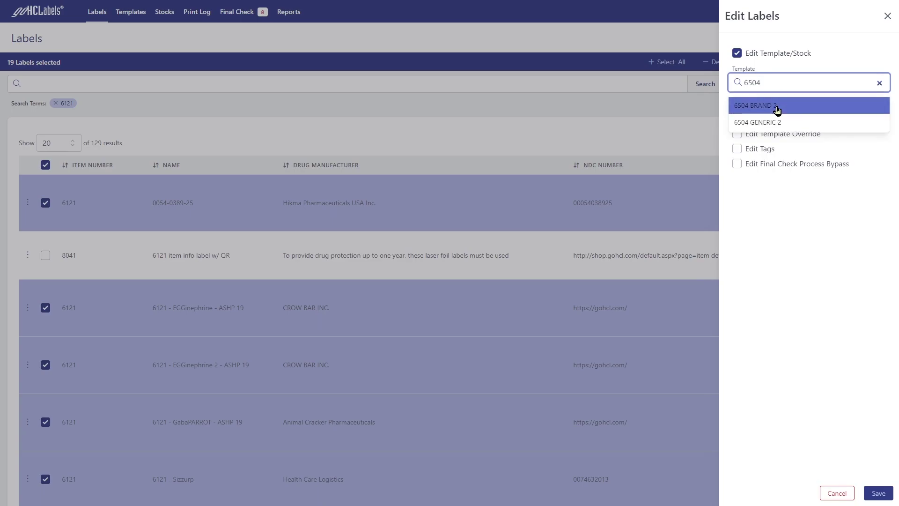
{"action": "left_click", "coordinate": [776, 107]}
{"action": "left_click", "coordinate": [808, 180]}
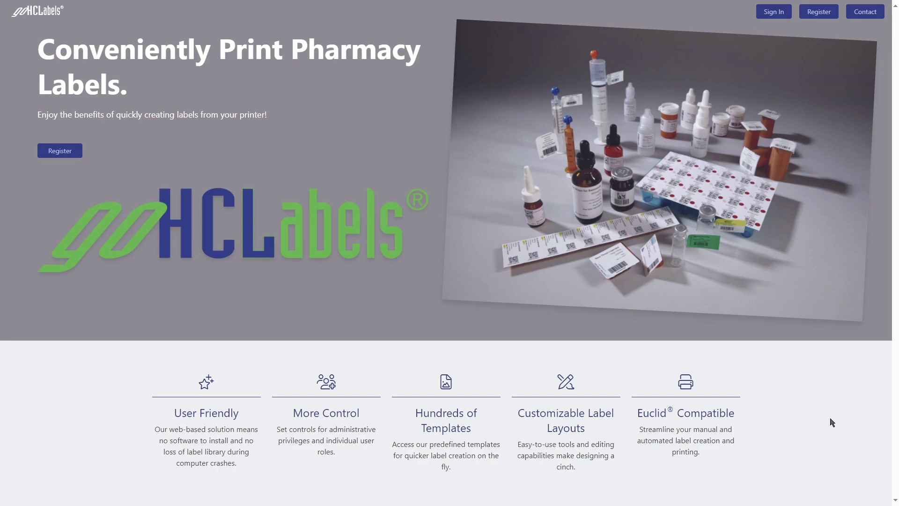